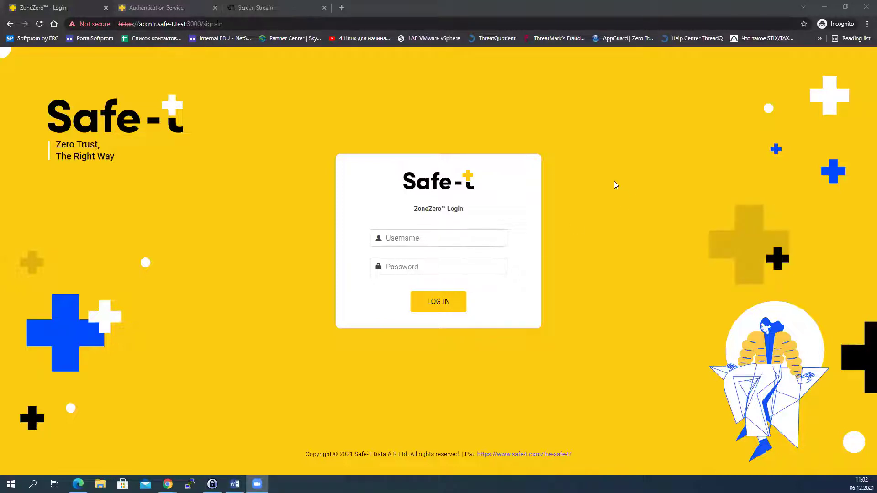
Step: Log in to the management console with the saved admin username and its password
{"action": "left_click", "coordinate": [418, 237]}
{"action": "left_click", "coordinate": [417, 237]}
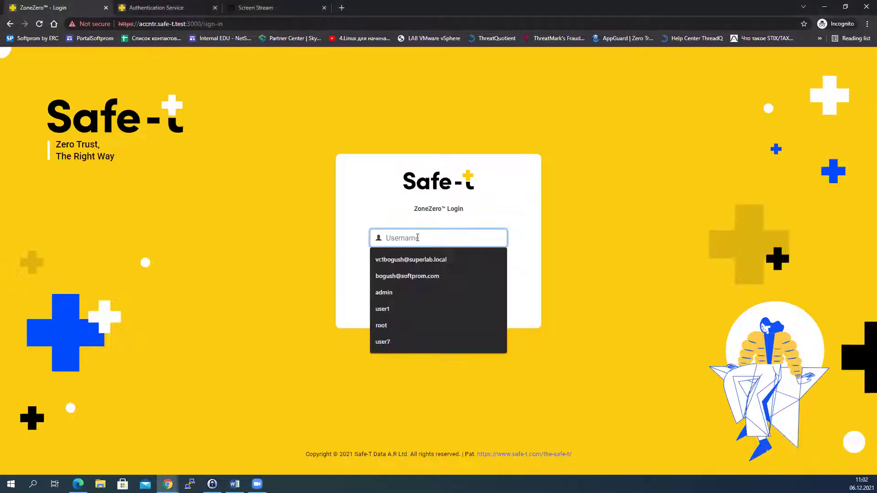
{"action": "left_click", "coordinate": [393, 292]}
{"action": "left_click", "coordinate": [396, 268]}
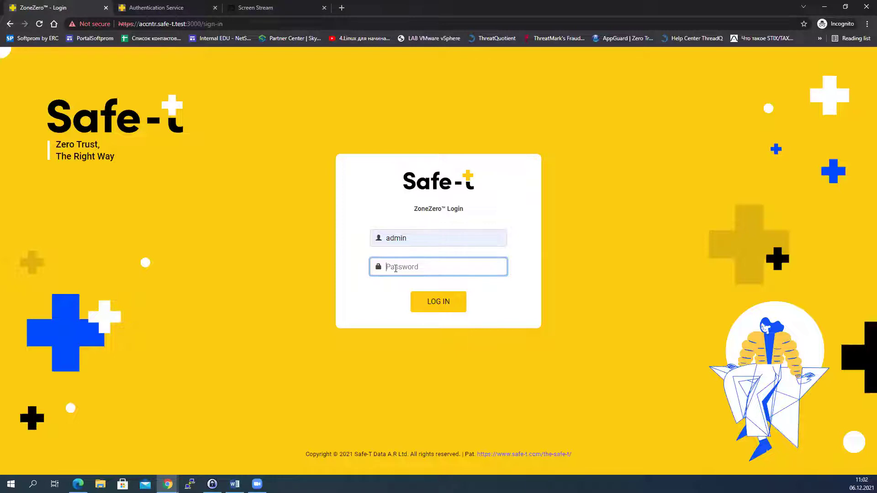
{"action": "type", "text": "**********"}
{"action": "key", "text": "Return"}
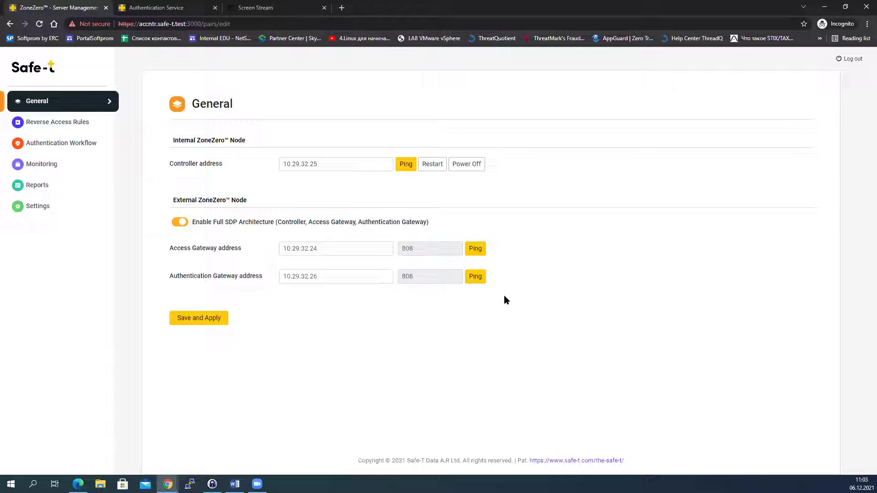
Step: Ping the Controller, Access Gateway and Authentication Gateway addresses, then dismiss the success banner
{"action": "left_click", "coordinate": [405, 165]}
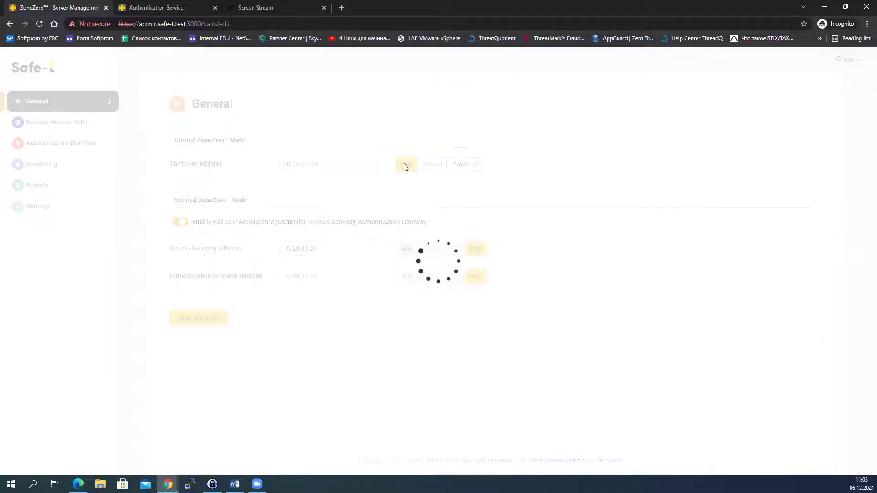
{"action": "left_click", "coordinate": [478, 276]}
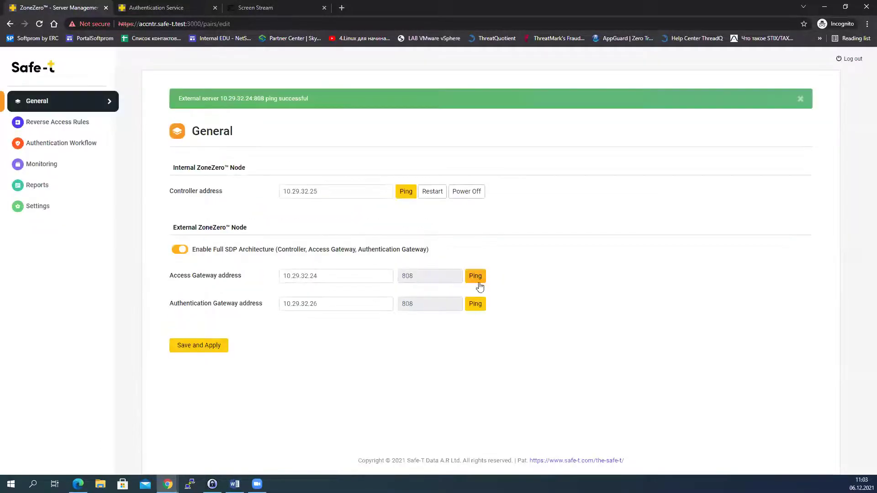
{"action": "left_click", "coordinate": [475, 305]}
{"action": "left_click", "coordinate": [800, 102]}
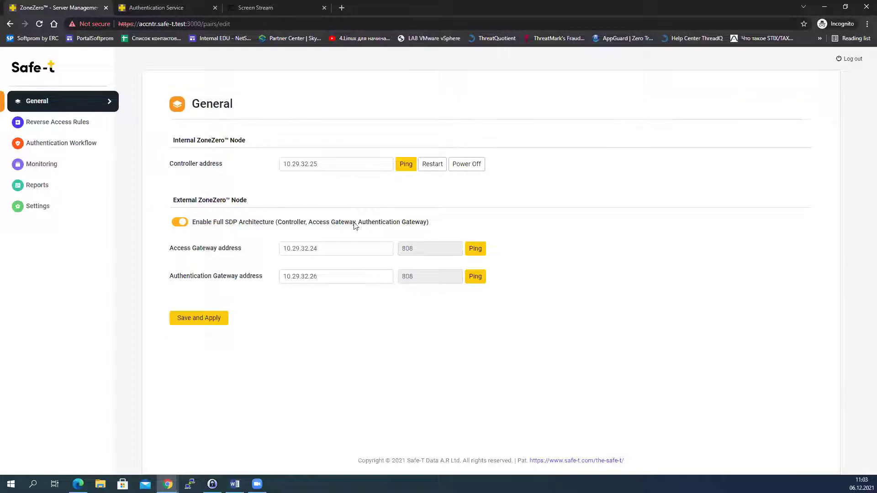
{"action": "left_click", "coordinate": [58, 129]}
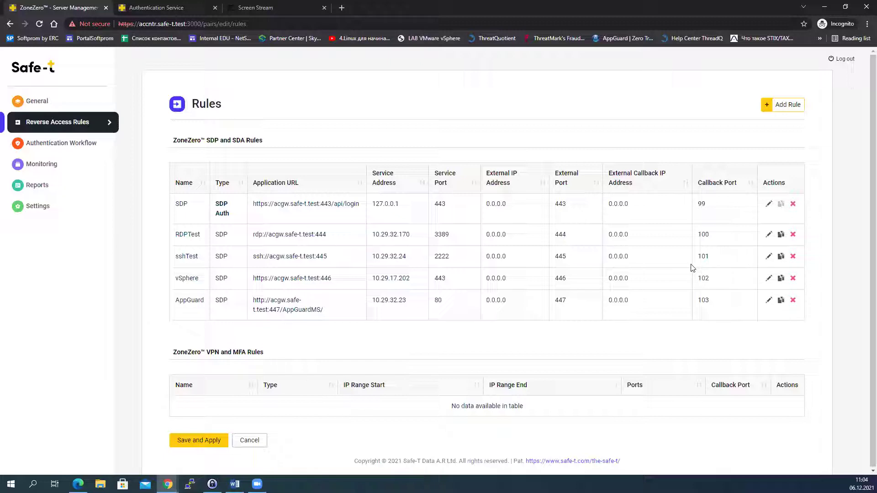
Step: After reviewing the Rules table, go to the Authentication Workflow settings
{"action": "left_click", "coordinate": [93, 144]}
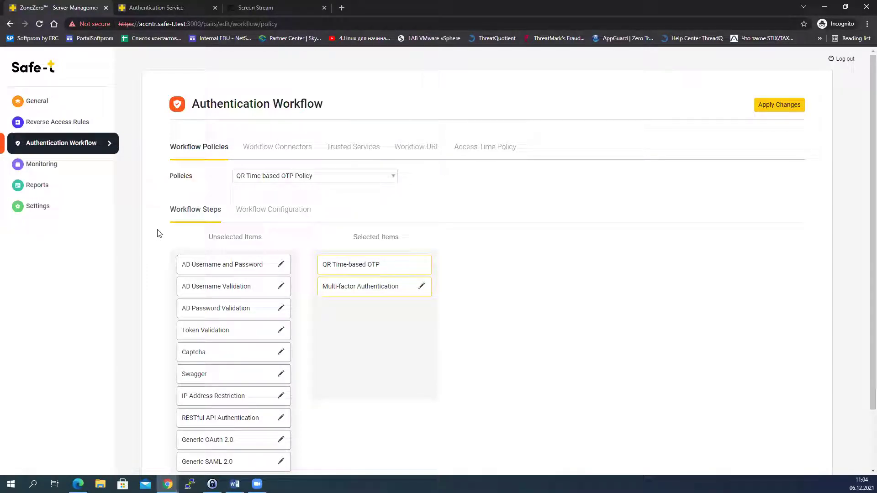
Step: Show the Username and Password Two-step Policy, add then remove QR Time-based OTP, and reorder Captcha
{"action": "left_click", "coordinate": [390, 179]}
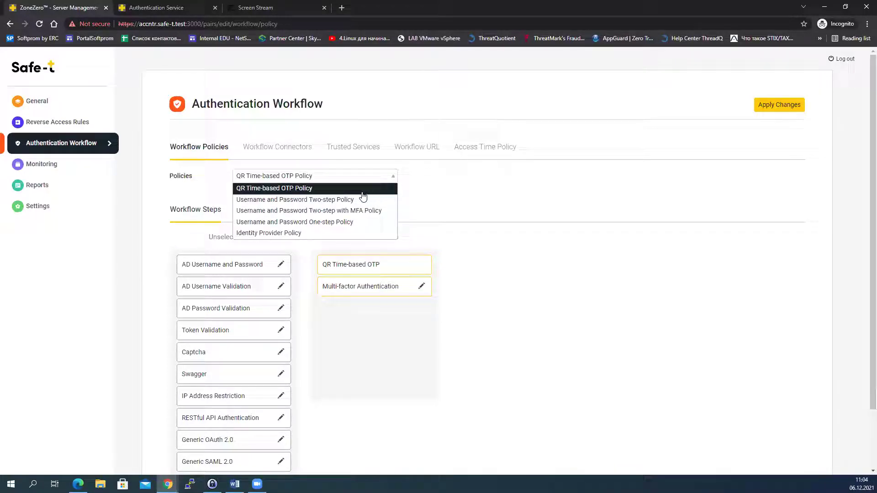
{"action": "left_click", "coordinate": [348, 200]}
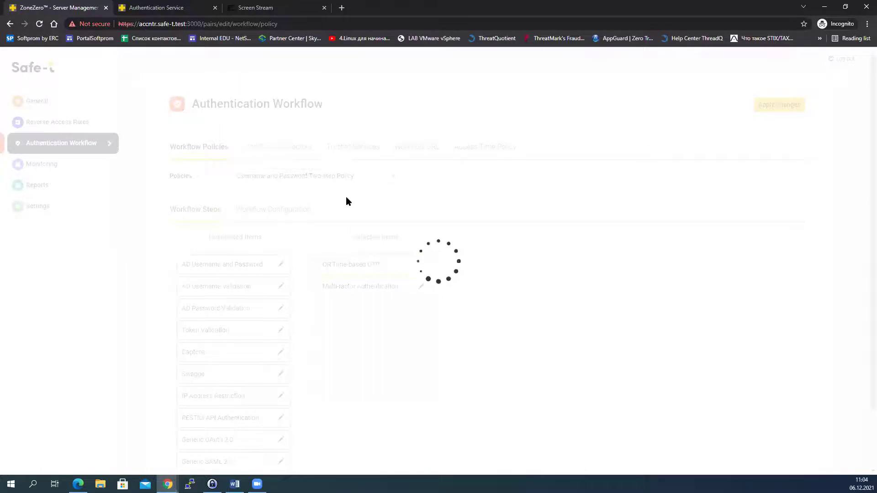
{"action": "left_click_drag", "start_coordinate": [196, 315], "coordinate": [336, 342]}
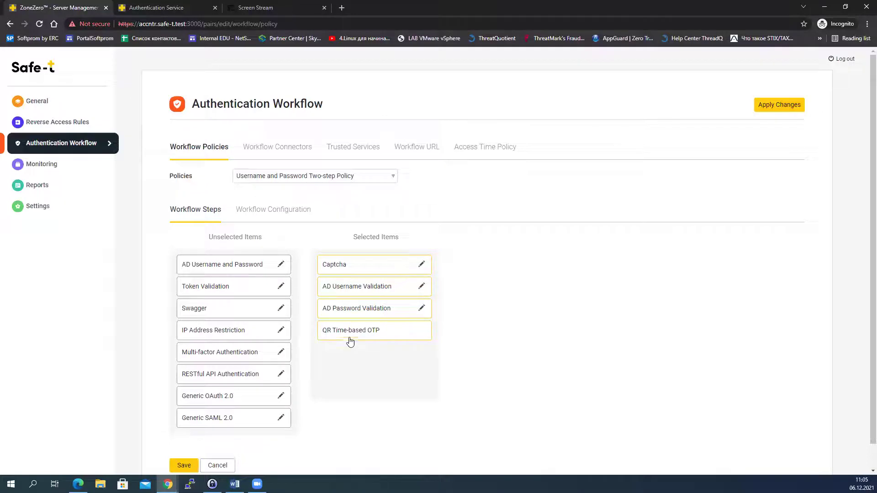
{"action": "left_click_drag", "start_coordinate": [341, 333], "coordinate": [221, 335]}
{"action": "mouse_move", "coordinate": [372, 264]}
{"action": "left_mouse_down"}
{"action": "mouse_move", "coordinate": [372, 298]}
{"action": "mouse_move", "coordinate": [373, 286]}
{"action": "mouse_move", "coordinate": [389, 286]}
{"action": "mouse_move", "coordinate": [388, 265]}
{"action": "left_mouse_up"}
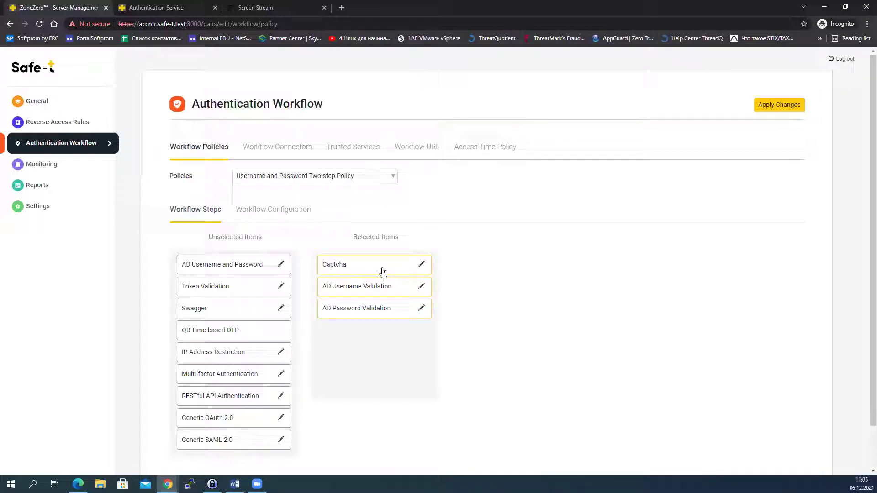
{"action": "left_click", "coordinate": [263, 149]}
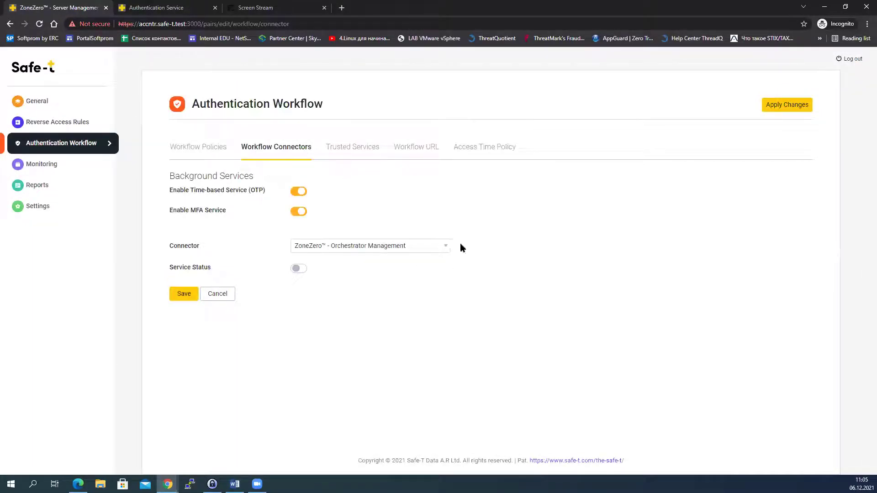
Step: Review the Authentication - Active Directory (LDAP) connector, then the MFA - RESTful API connector settings
{"action": "left_click", "coordinate": [447, 247]}
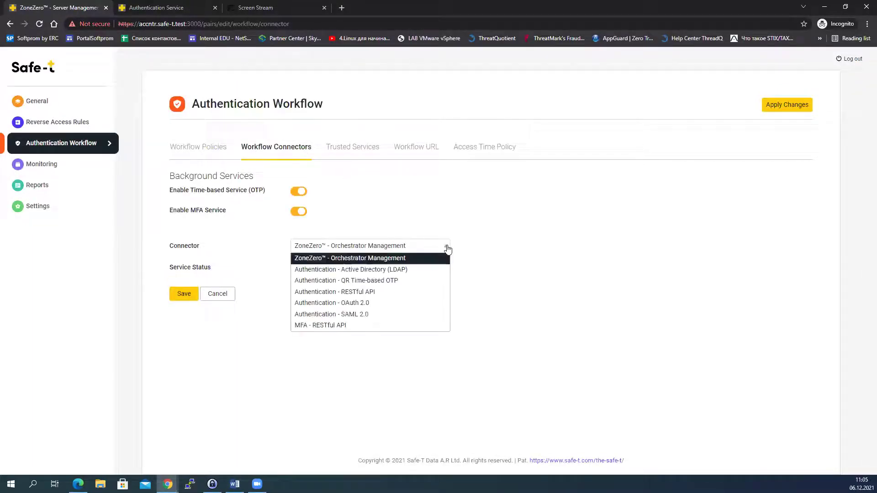
{"action": "left_click", "coordinate": [399, 269]}
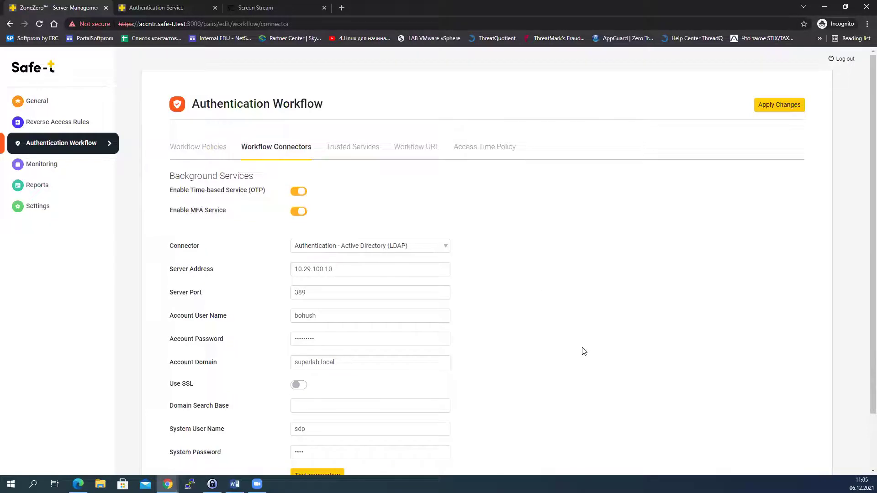
{"action": "left_click", "coordinate": [442, 250]}
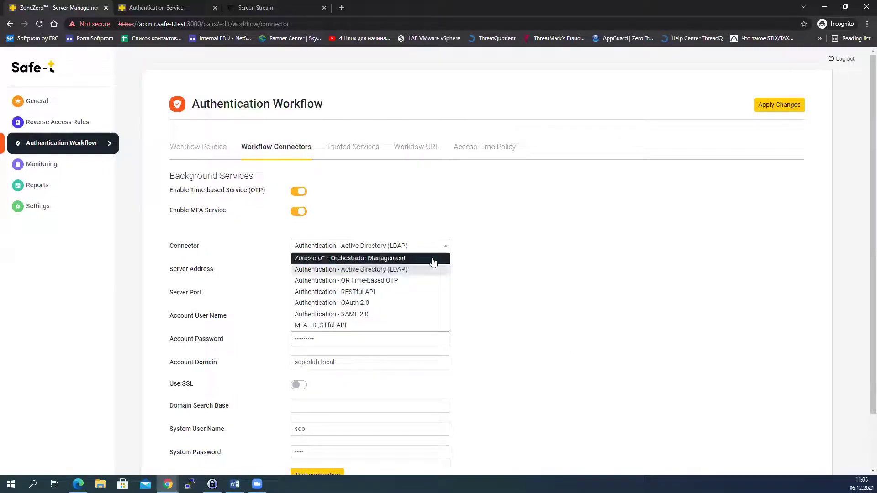
{"action": "left_click", "coordinate": [348, 326]}
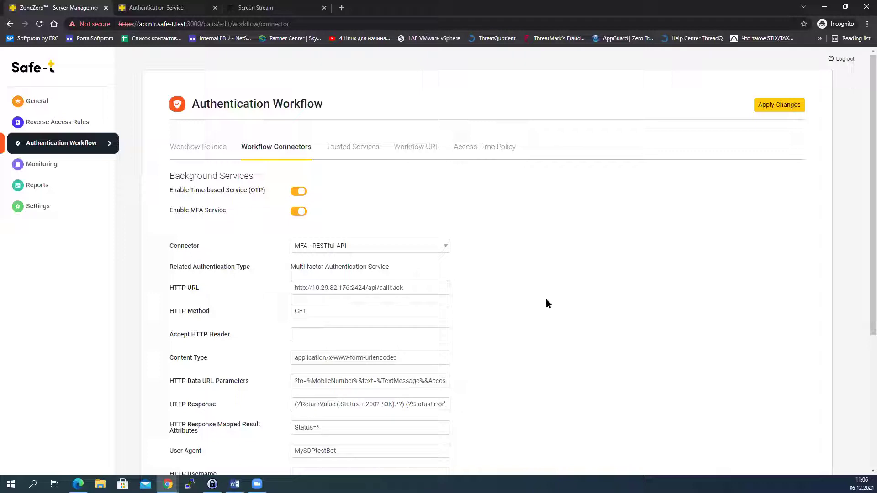
{"action": "left_click", "coordinate": [352, 147]}
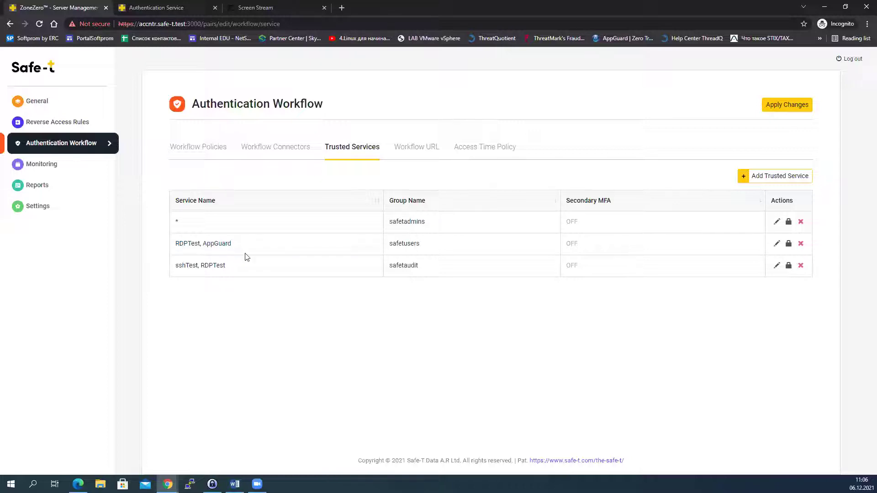
Step: Show the Workflow URL routes and open the api/safetadmin route for editing
{"action": "left_click", "coordinate": [410, 150]}
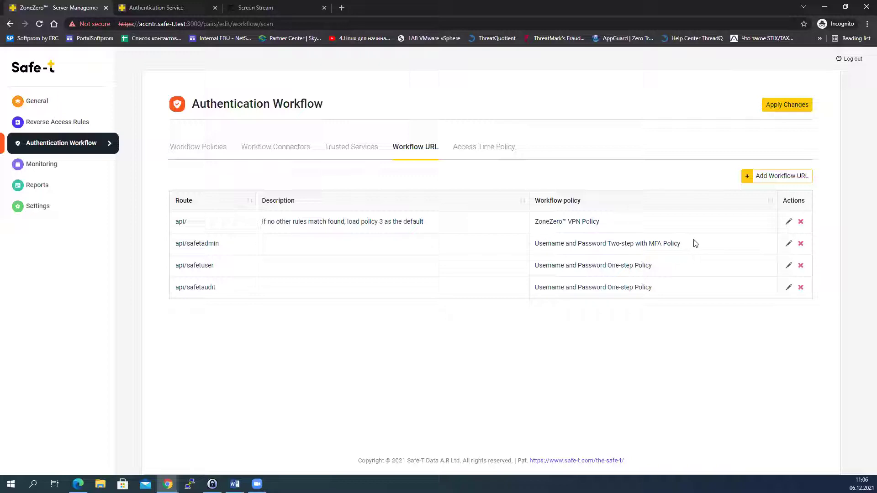
{"action": "left_click", "coordinate": [789, 244]}
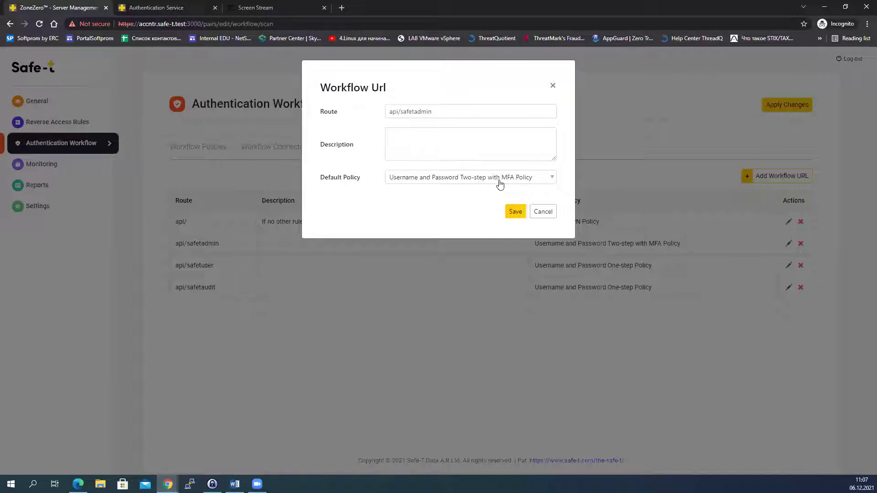
Step: Cancel the api/safetadmin route unchanged and view the 10080-minute Access Time Policy limits
{"action": "left_click", "coordinate": [544, 215]}
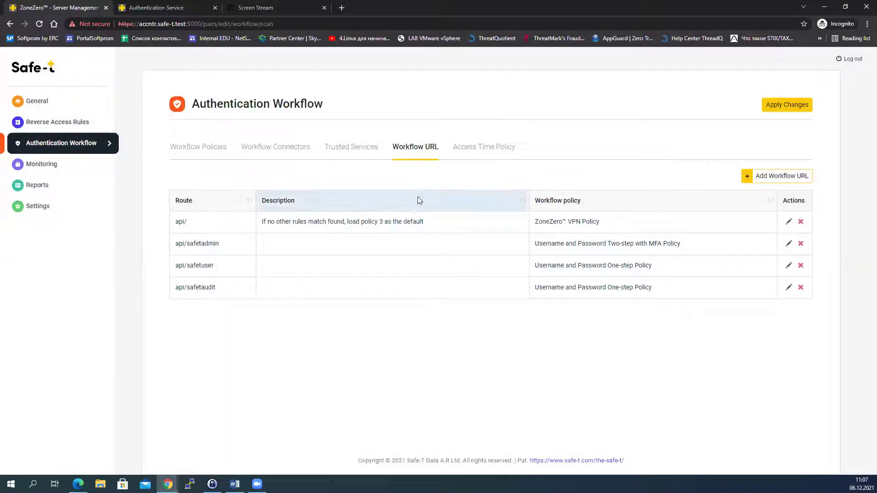
{"action": "left_click", "coordinate": [473, 149]}
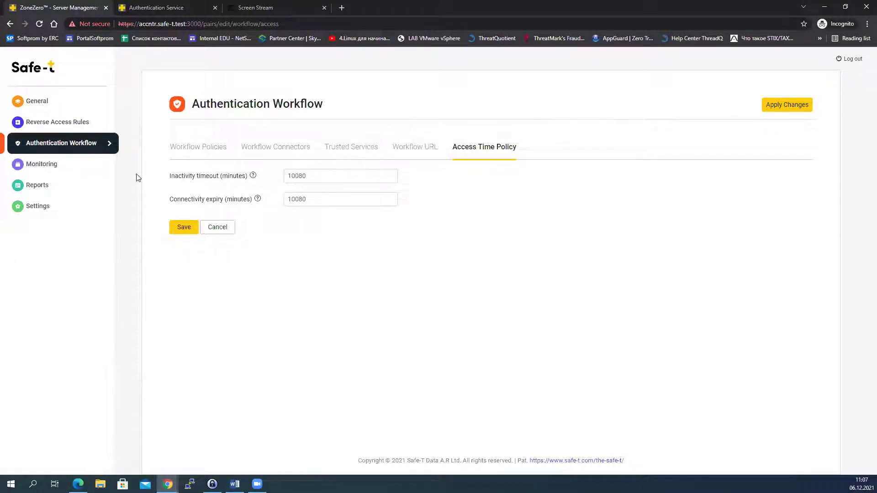
Step: Visit the empty Monitoring page, then open the Reports audit log
{"action": "left_click", "coordinate": [51, 166]}
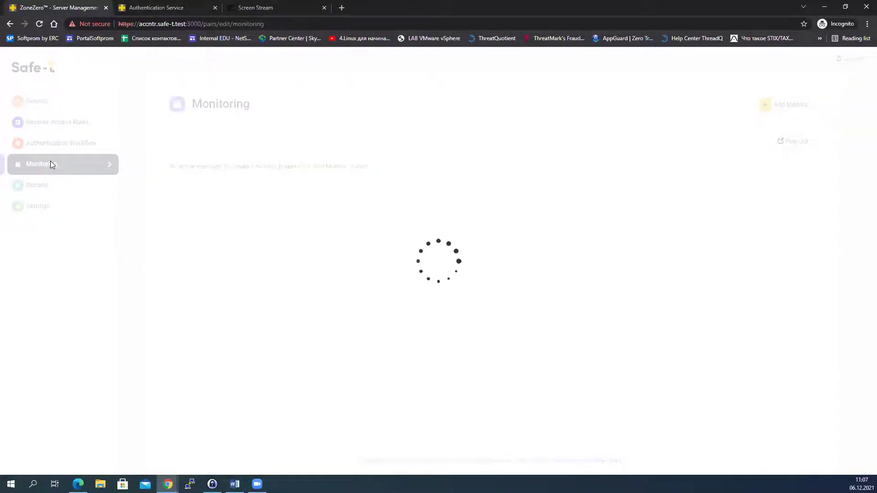
{"action": "left_click", "coordinate": [46, 191]}
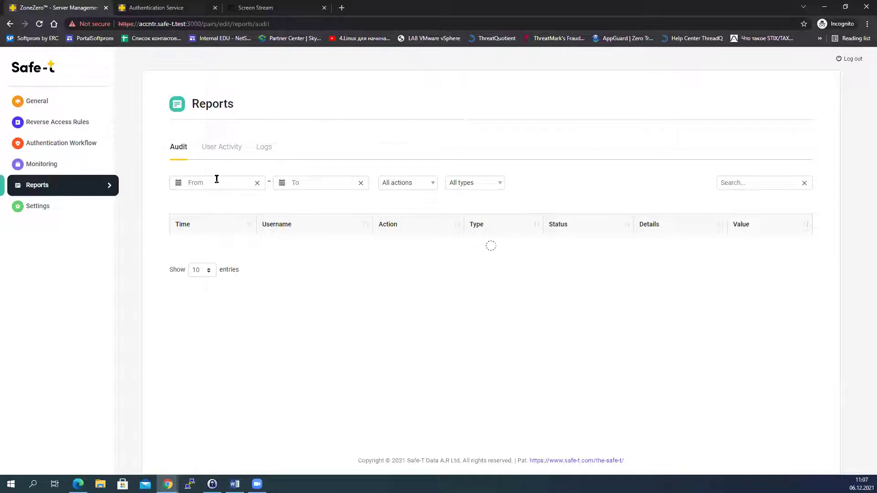
Step: Switch between the User Activity and Logs reports, then open General Settings showing the 60-minute session timeout
{"action": "left_click", "coordinate": [223, 147]}
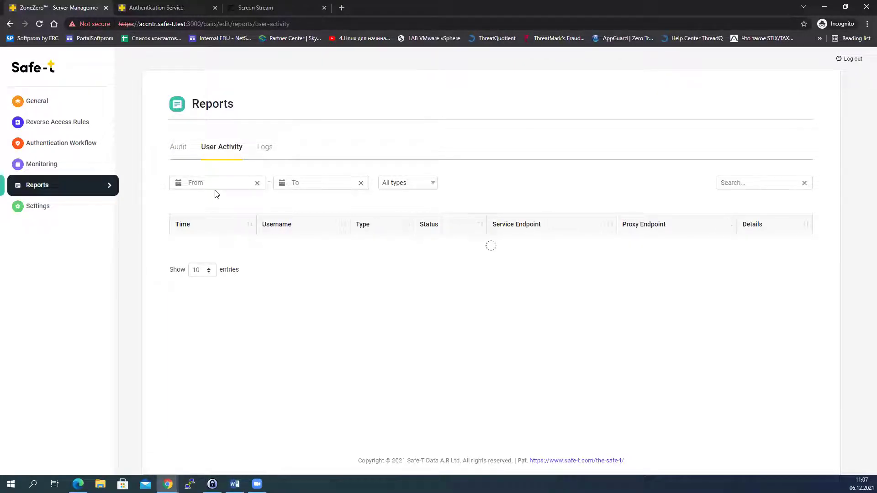
{"action": "left_click", "coordinate": [259, 152]}
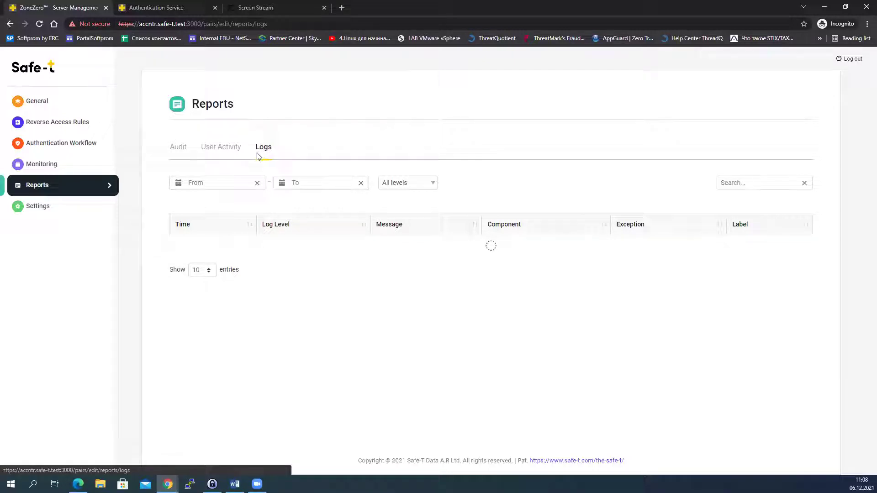
{"action": "left_click", "coordinate": [228, 152]}
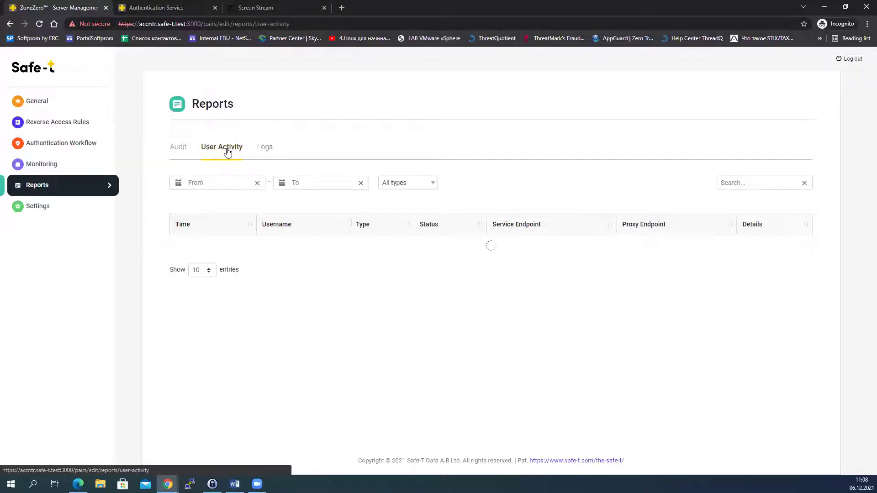
{"action": "left_click", "coordinate": [34, 208]}
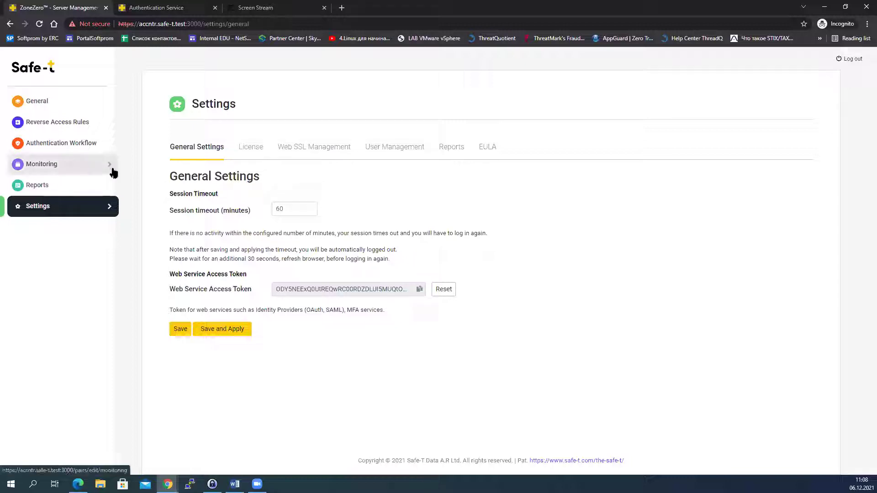
Step: Browse the License and Web SSL Management tabs, then view User Management listing the admin user
{"action": "left_click", "coordinate": [249, 151]}
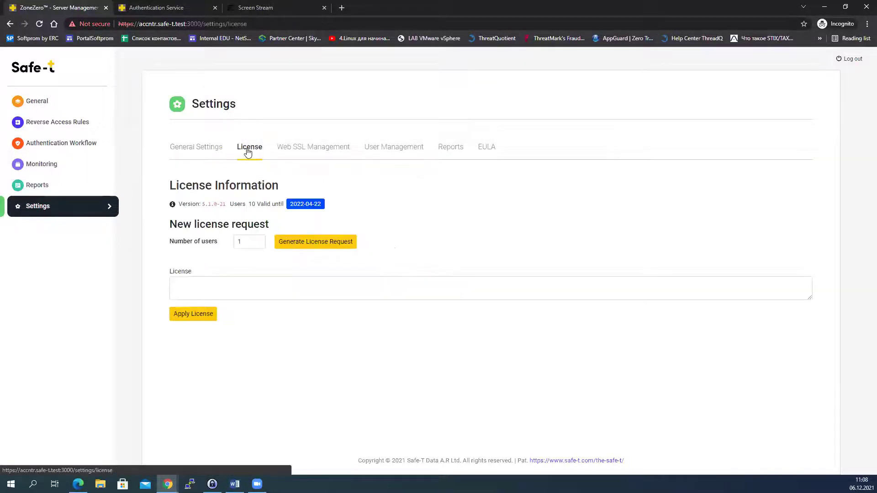
{"action": "left_click", "coordinate": [314, 149]}
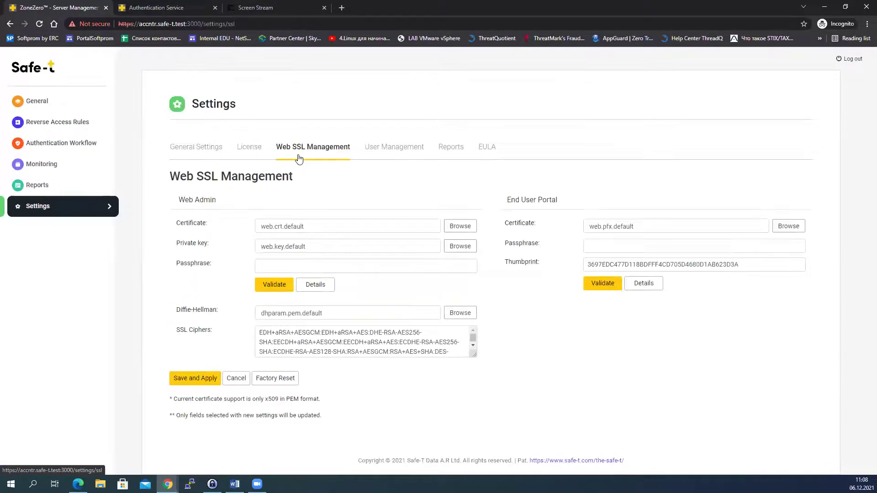
{"action": "left_click", "coordinate": [398, 149]}
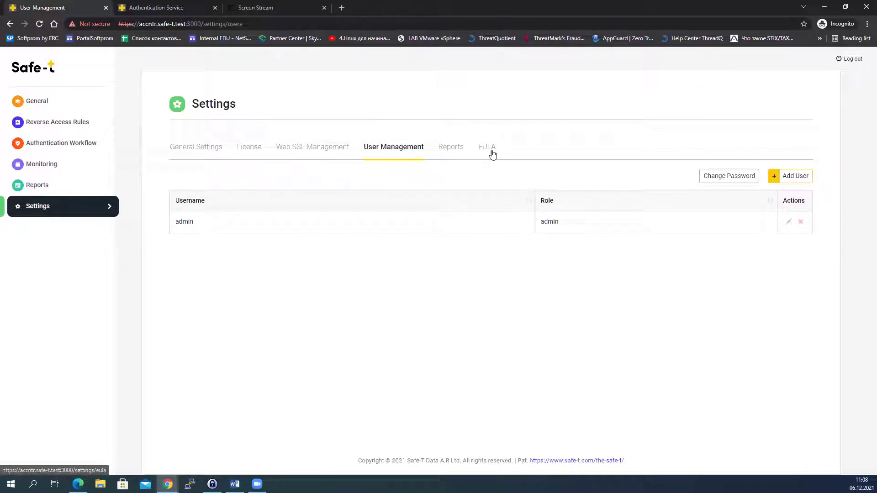
Step: Reload Reports and switch to the Logs report with time, level, message, component, exception and label columns
{"action": "left_click", "coordinate": [42, 185]}
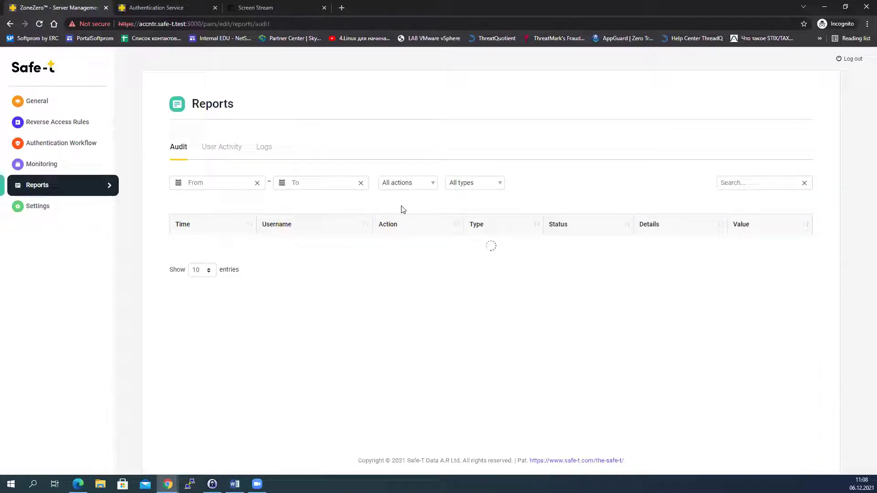
{"action": "left_click", "coordinate": [40, 24]}
{"action": "left_click", "coordinate": [213, 151]}
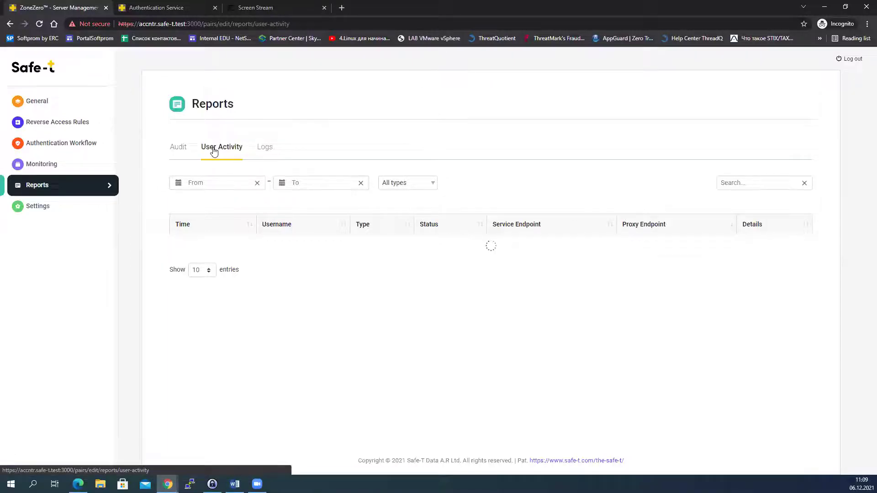
{"action": "left_click", "coordinate": [266, 147]}
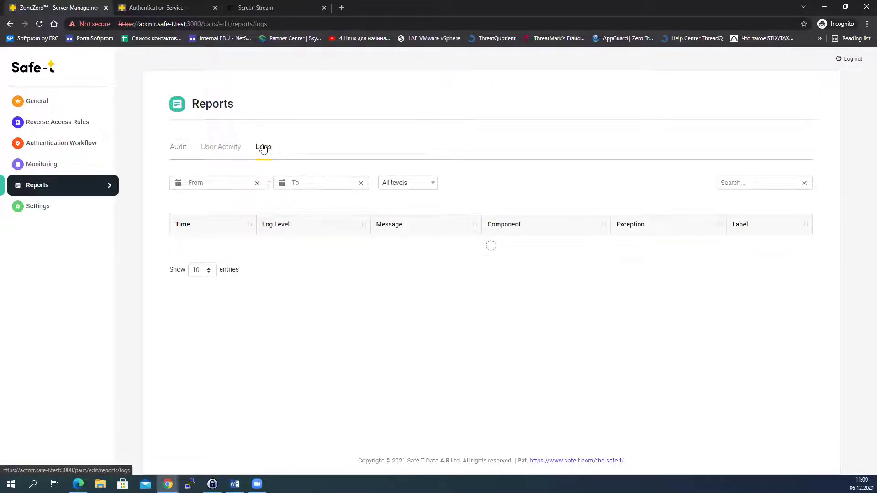
Step: Limit the logs to 01/12/2021 11:09 through 06/12/2021 11:09 and the Info level
{"action": "left_click", "coordinate": [222, 183]}
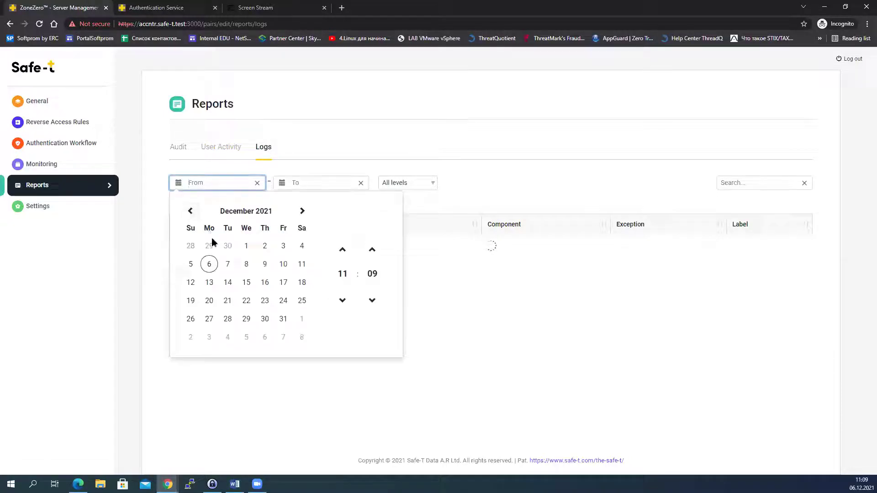
{"action": "left_click", "coordinate": [247, 246]}
{"action": "left_click", "coordinate": [283, 184]}
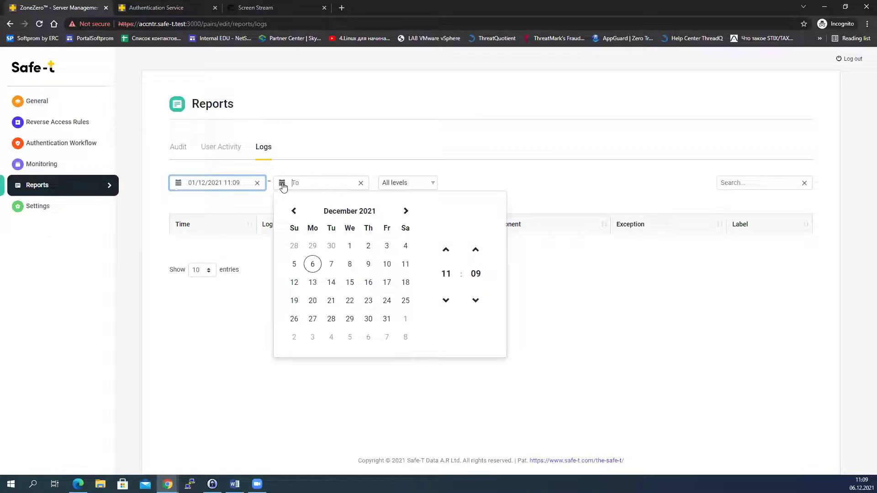
{"action": "left_click", "coordinate": [312, 264]}
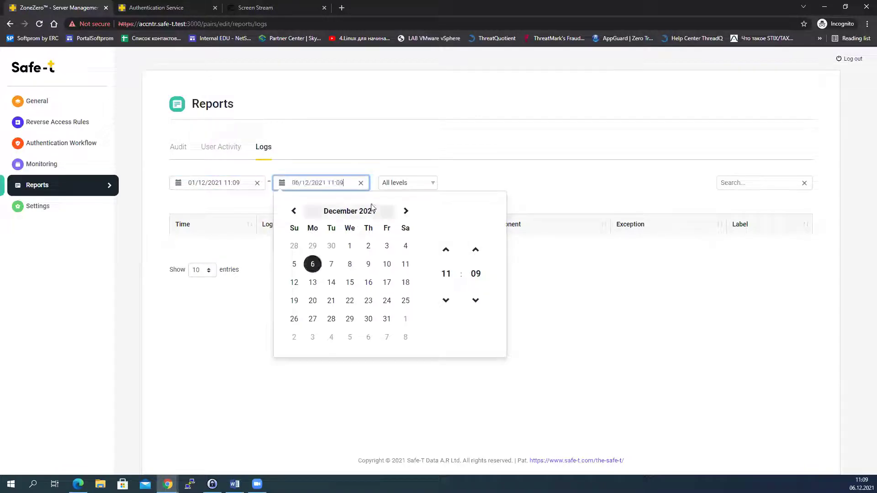
{"action": "left_click", "coordinate": [483, 182]}
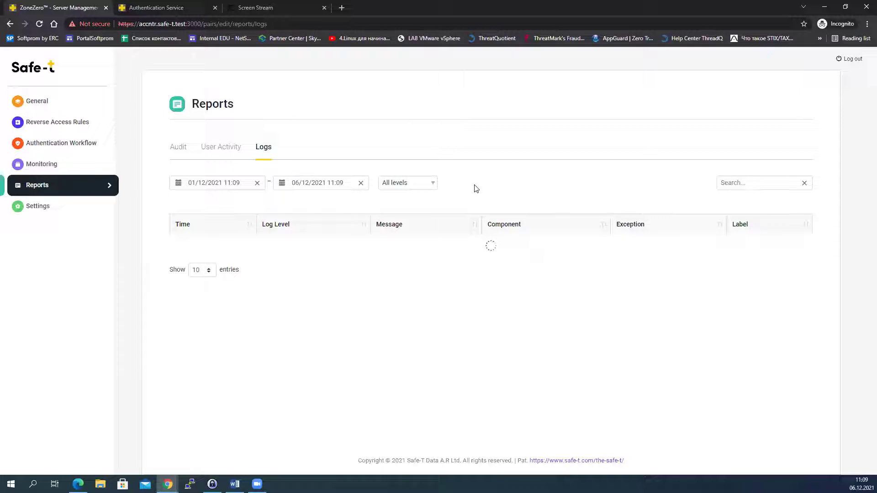
{"action": "left_click", "coordinate": [432, 186]}
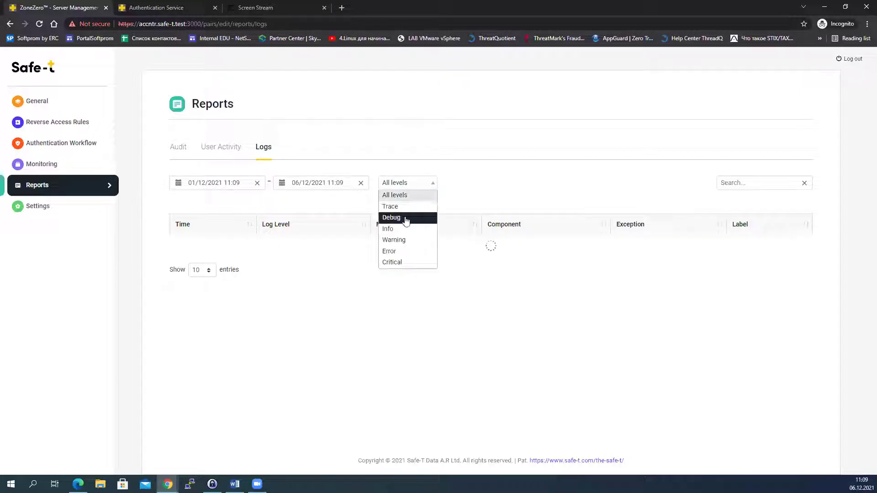
{"action": "left_click", "coordinate": [401, 229]}
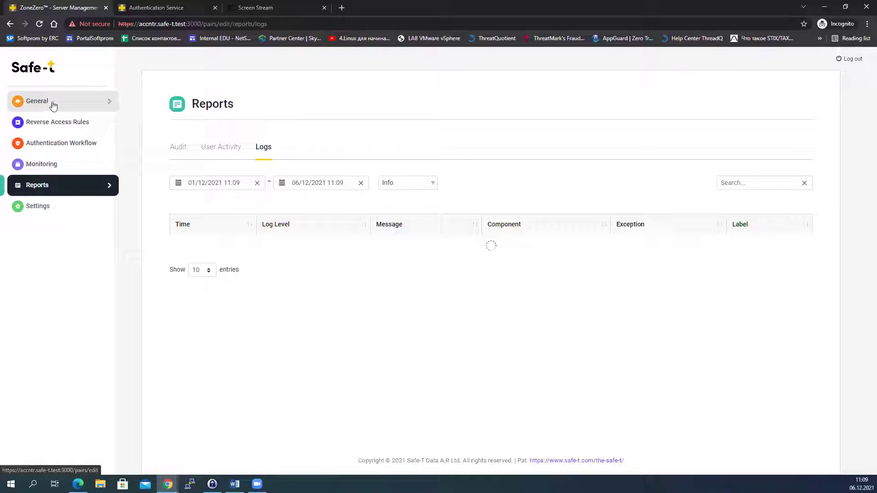
Step: Reload the api/safetadmin login page and enter the captcha, correcting '196' to 'l96' to pass
{"action": "left_click", "coordinate": [136, 8]}
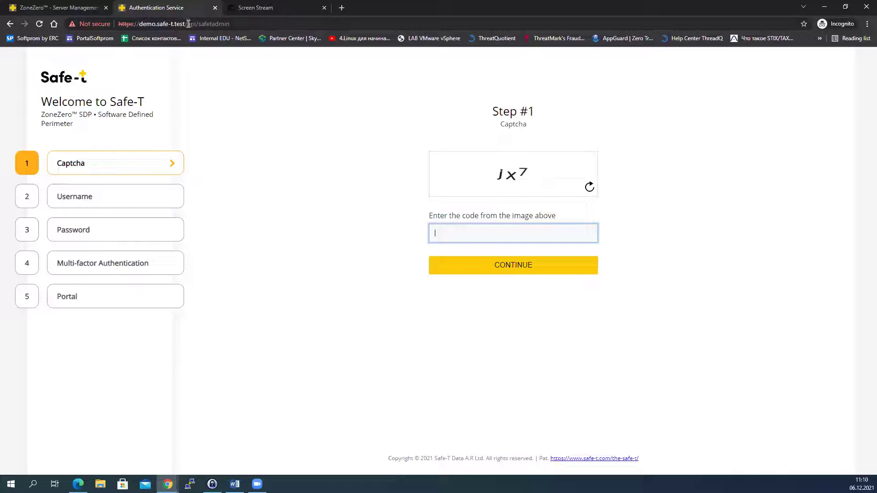
{"action": "left_click_drag", "start_coordinate": [188, 24], "coordinate": [231, 24]}
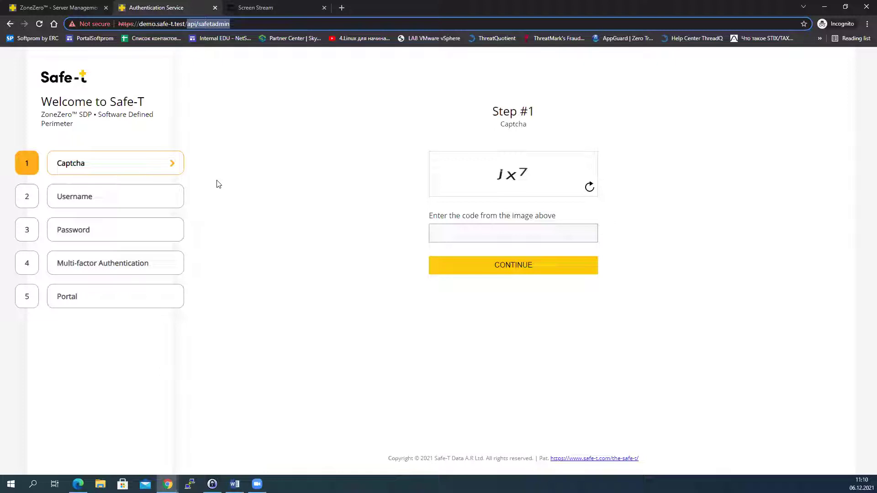
{"action": "left_click", "coordinate": [39, 25]}
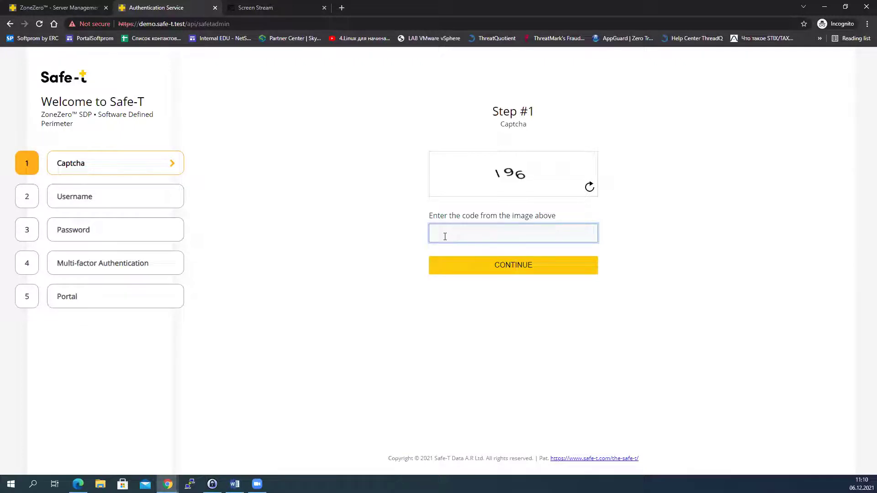
{"action": "type", "text": "196"}
{"action": "left_click", "coordinate": [526, 269]}
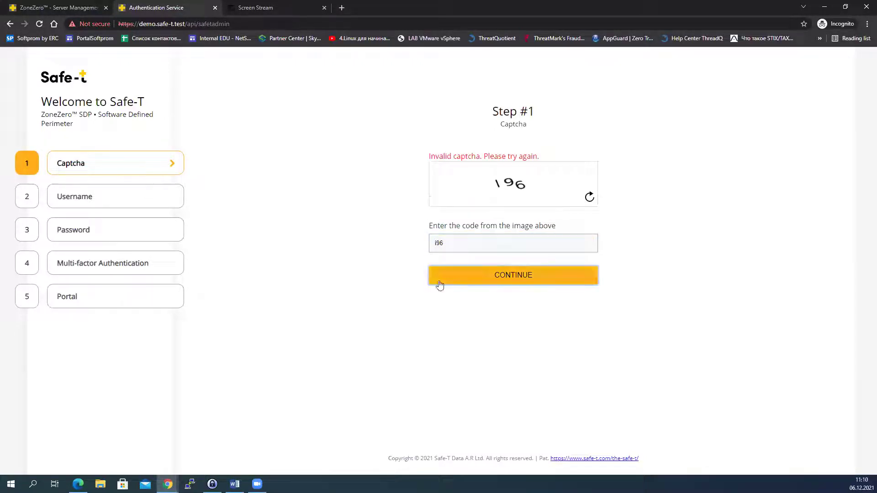
{"action": "left_click_drag", "start_coordinate": [456, 245], "coordinate": [429, 249]}
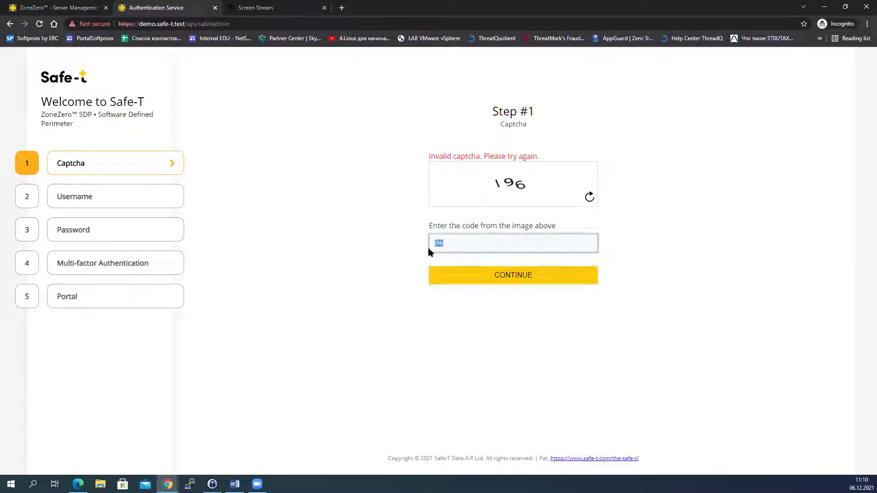
{"action": "key", "text": "BackSpace"}
{"action": "type", "text": "l96"}
{"action": "left_click", "coordinate": [513, 273]}
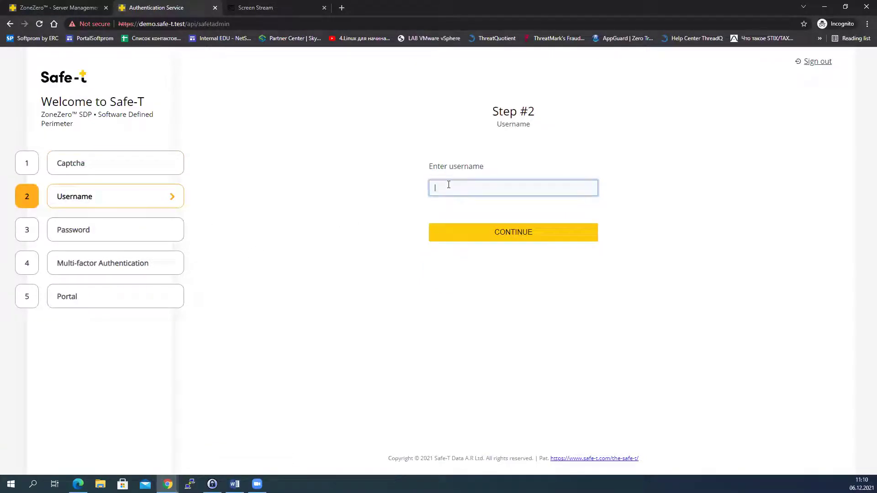
Step: Sign in with the username and account password, then view the phone's Telegram verification code
{"action": "type", "text": "bogush"}
{"action": "key", "text": "BackSpace"}
{"action": "key", "text": "BackSpace"}
{"action": "key", "text": "BackSpace"}
{"action": "key", "text": "BackSpace"}
{"action": "type", "text": "hush"}
{"action": "left_click", "coordinate": [539, 236]}
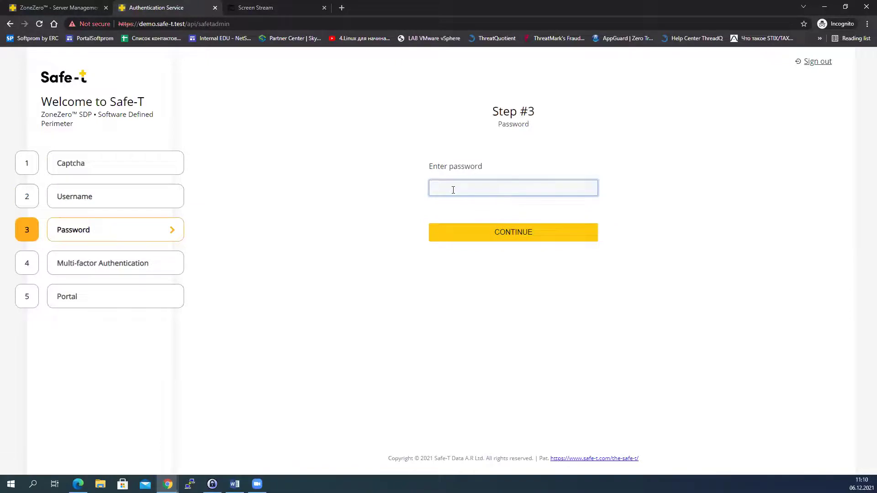
{"action": "type", "text": "••••••••"}
{"action": "left_click", "coordinate": [517, 233]}
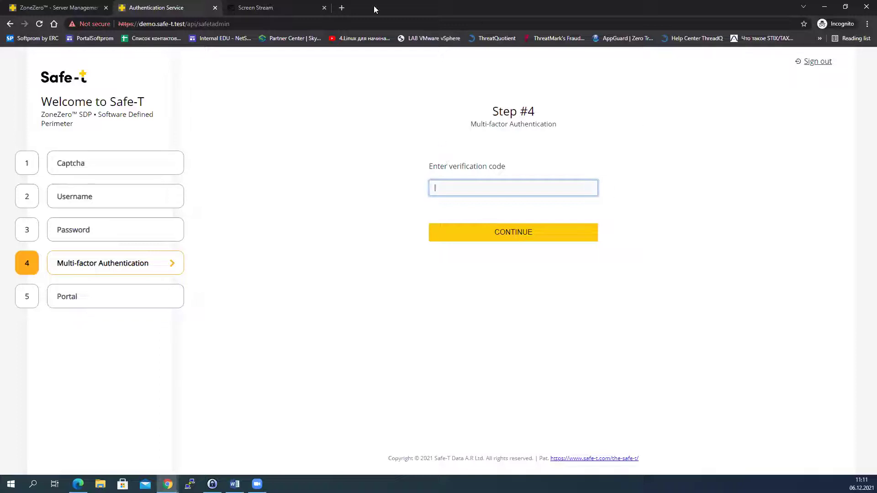
{"action": "left_click", "coordinate": [283, 8]}
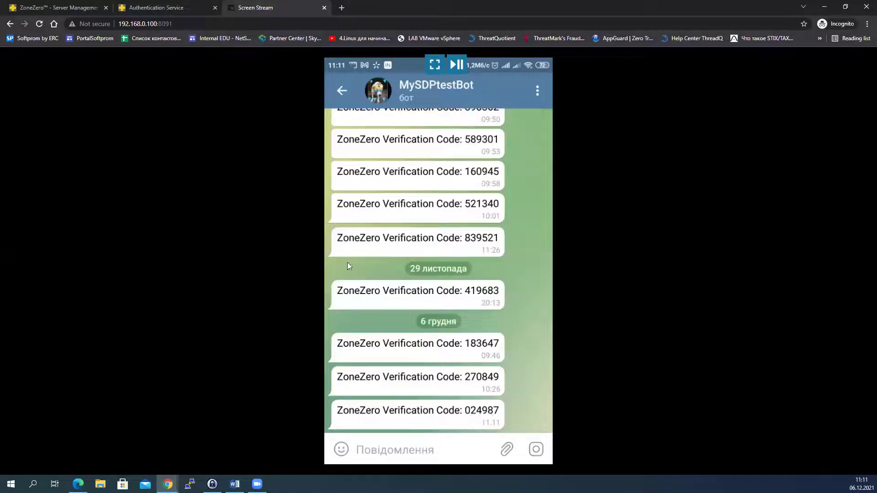
Step: Enter the latest Telegram verification code at the portal's MFA step to complete login
{"action": "left_click", "coordinate": [181, 7]}
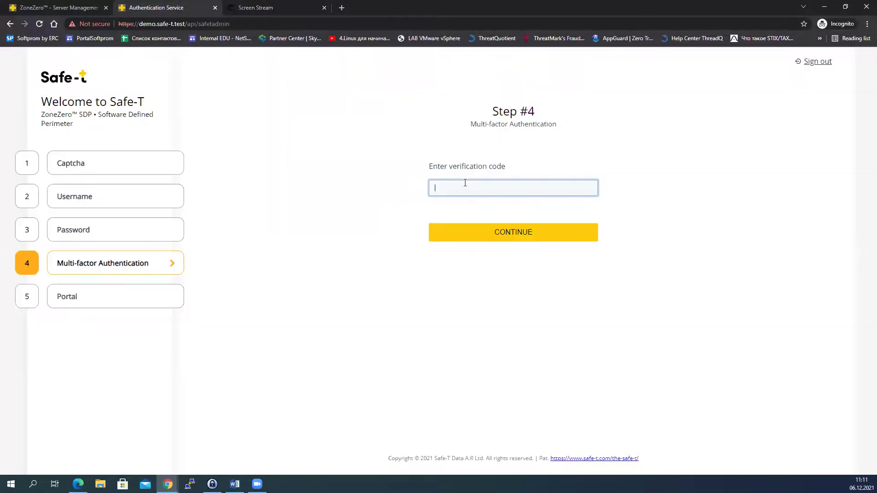
{"action": "left_click", "coordinate": [497, 232]}
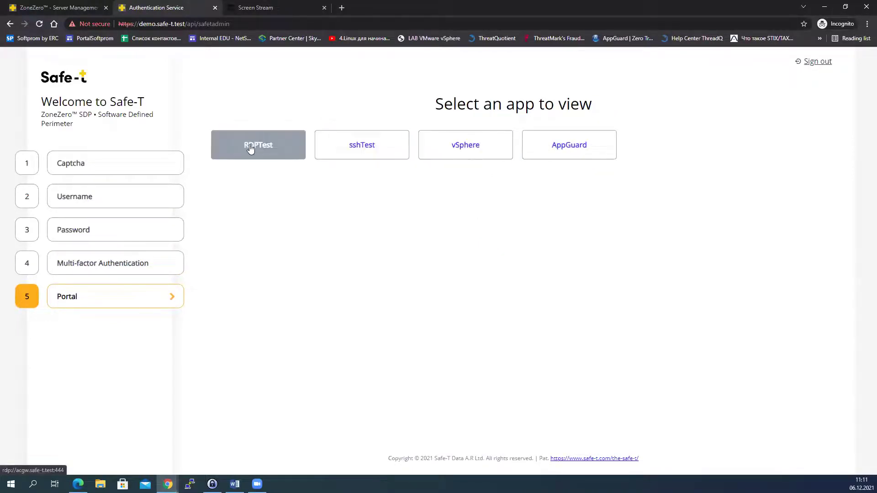
Step: Launch sshTest, declining the WinSCP prompt and closing the terminal session
{"action": "left_click", "coordinate": [354, 143]}
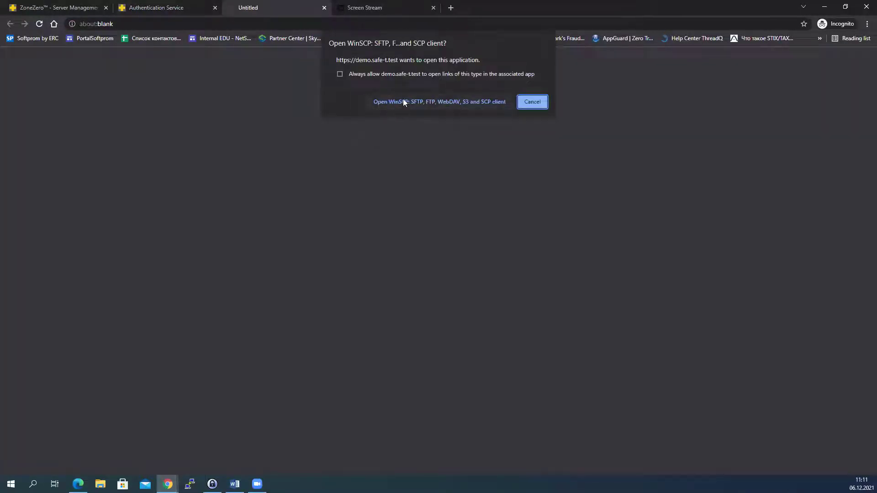
{"action": "left_click", "coordinate": [403, 101]}
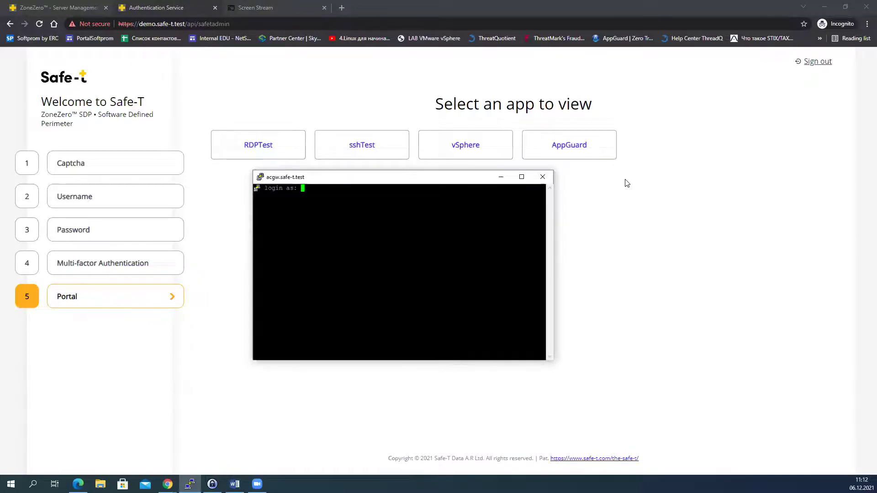
{"action": "left_click", "coordinate": [544, 178]}
{"action": "left_click", "coordinate": [448, 277]}
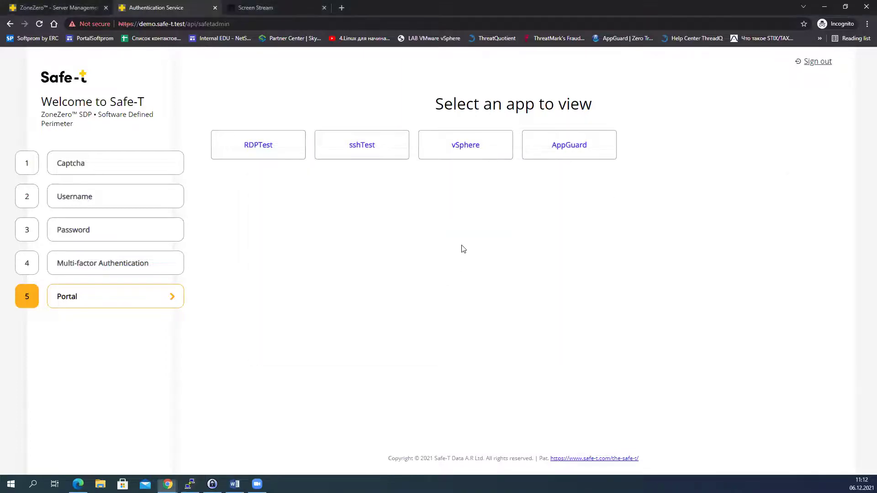
Step: Open vSphere's HTML5 client in a new tab, then launch RDPTest through Script Host
{"action": "left_click", "coordinate": [455, 152]}
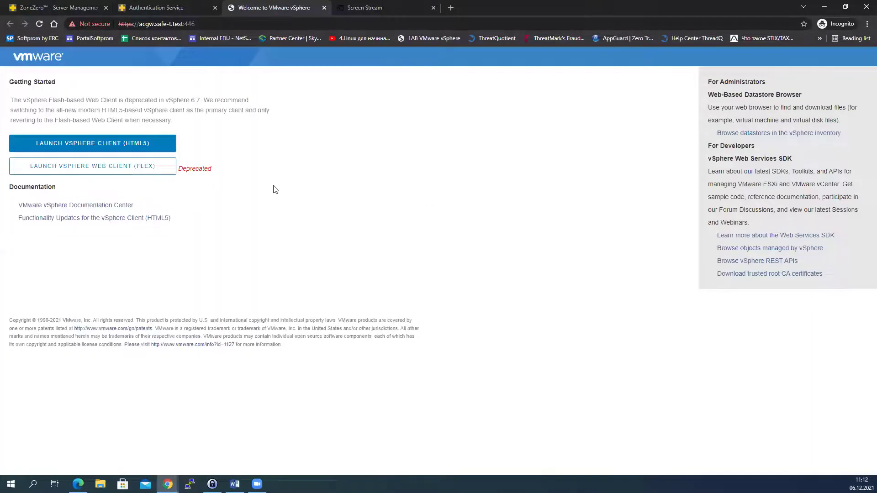
{"action": "left_click", "coordinate": [120, 147]}
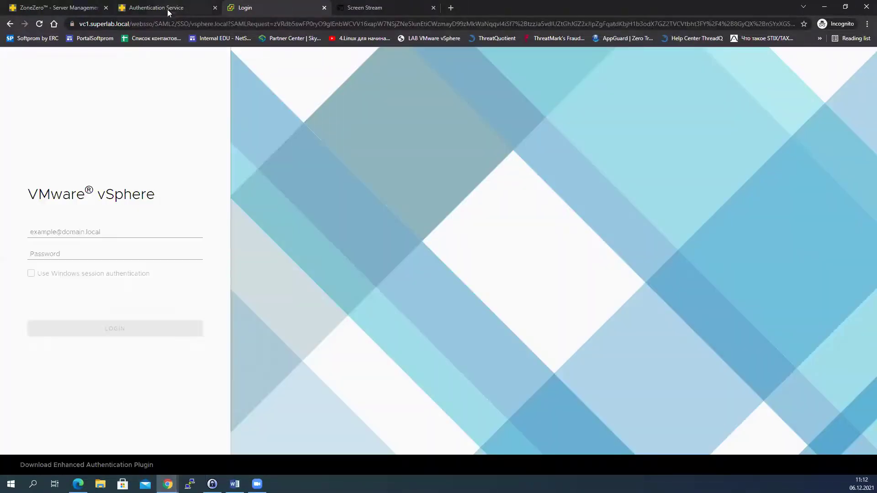
{"action": "left_click", "coordinate": [168, 8]}
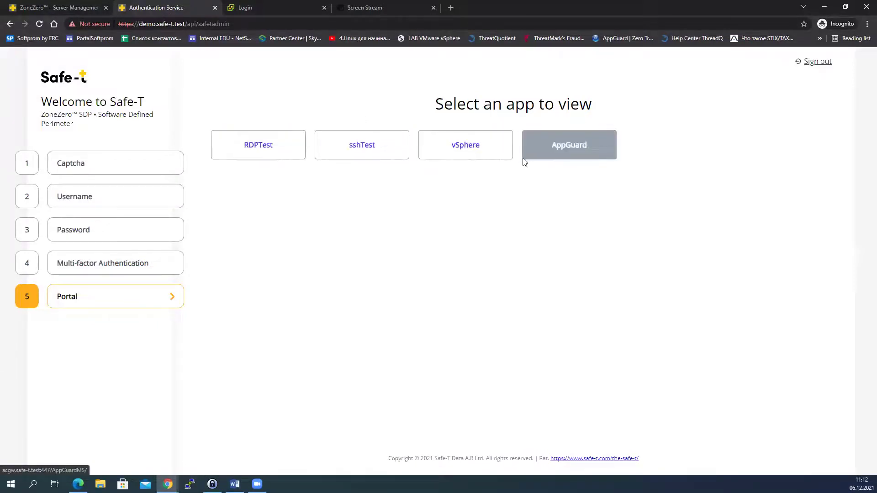
{"action": "left_click", "coordinate": [244, 152]}
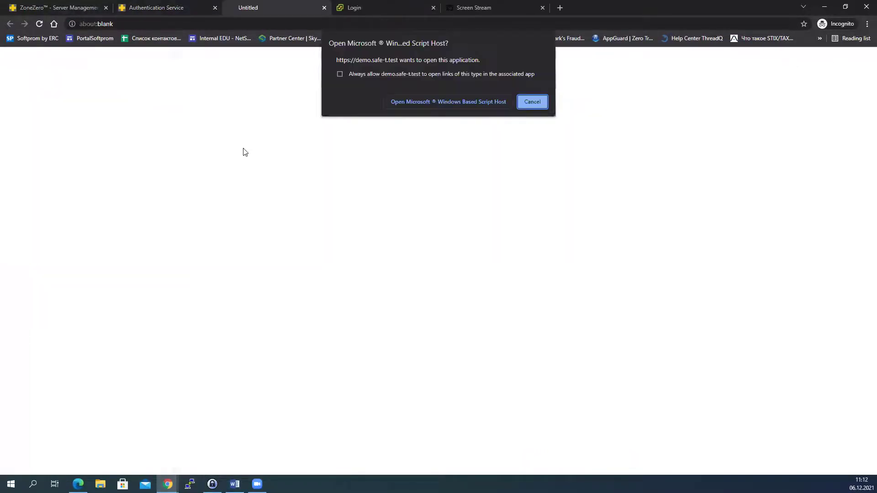
{"action": "left_click", "coordinate": [416, 102]}
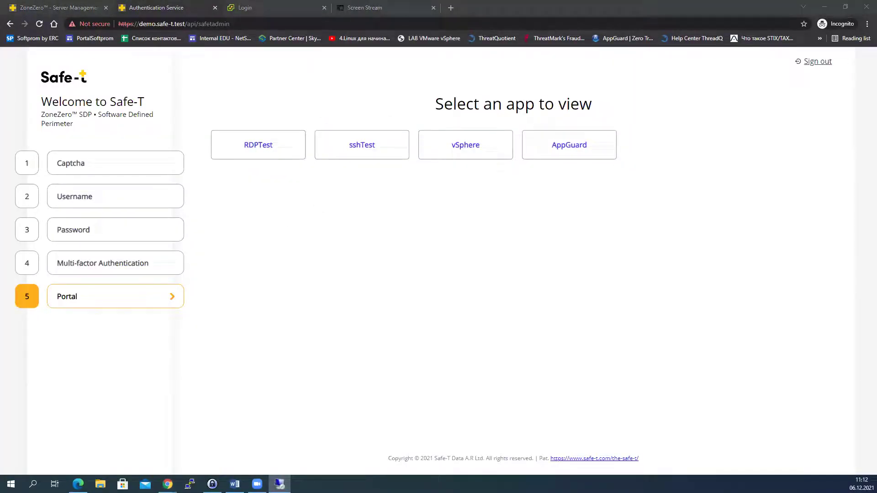
Step: Connect RDPTest with the account password, answer the certificate warning, and return to ZoneZero
{"action": "left_click", "coordinate": [535, 290]}
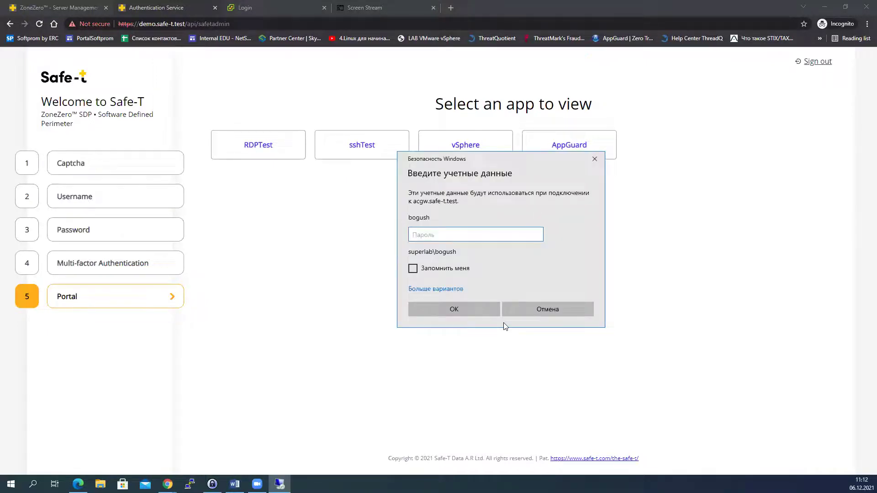
{"action": "type", "text": "****"}
{"action": "key", "text": "BackSpace"}
{"action": "key", "text": "BackSpace"}
{"action": "key", "text": "BackSpace"}
{"action": "key", "text": "BackSpace"}
{"action": "type", "text": "********"}
{"action": "key", "text": "Return"}
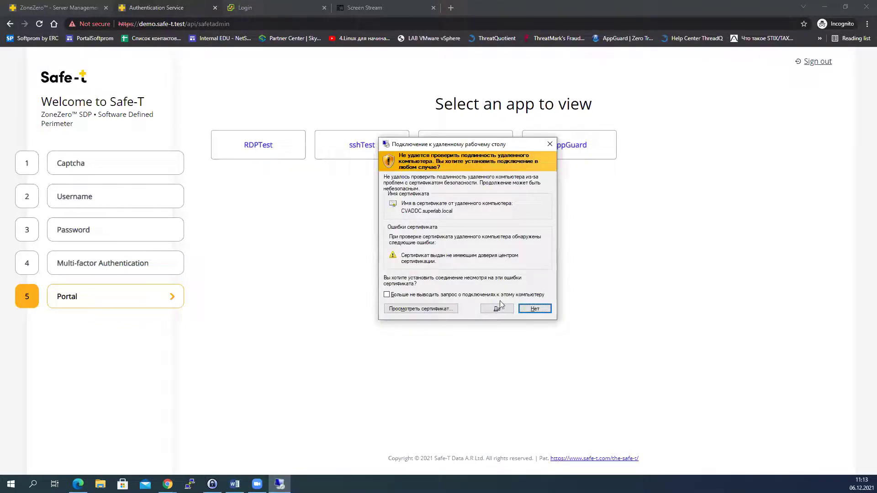
{"action": "left_click", "coordinate": [537, 310]}
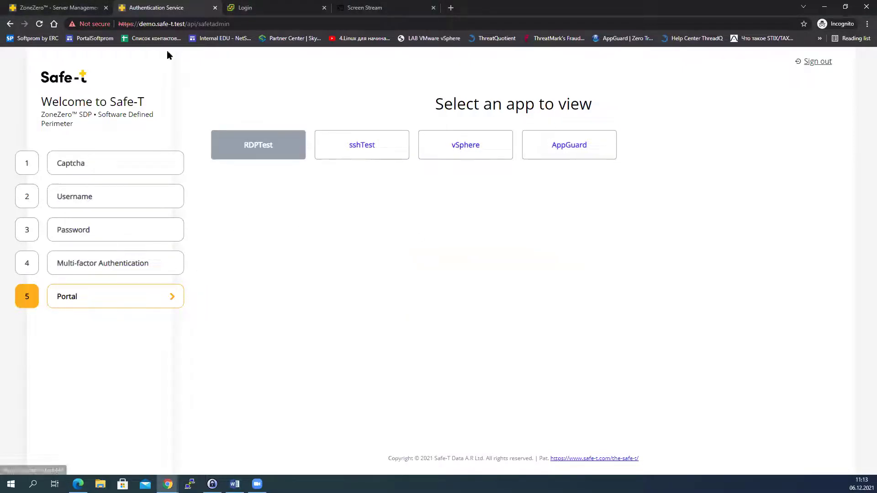
{"action": "left_click", "coordinate": [36, 8]}
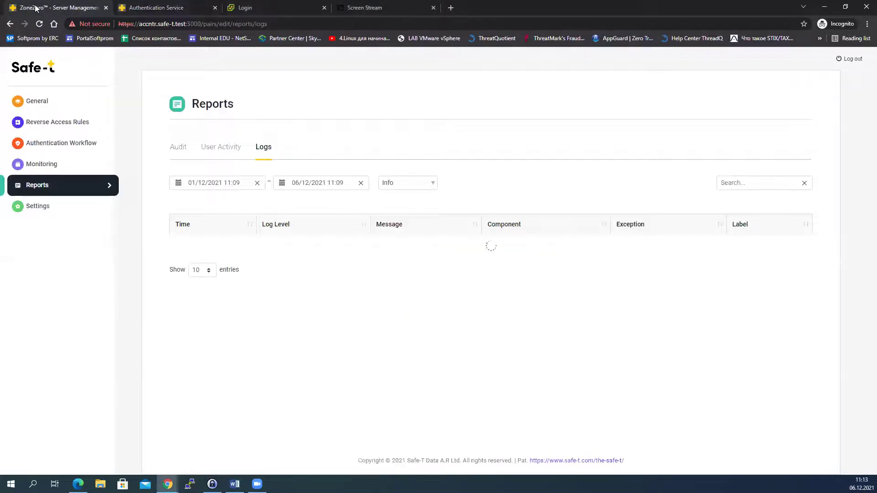
Step: In the reverse access rules, start a new SDP rule and enter its name
{"action": "left_click", "coordinate": [47, 128]}
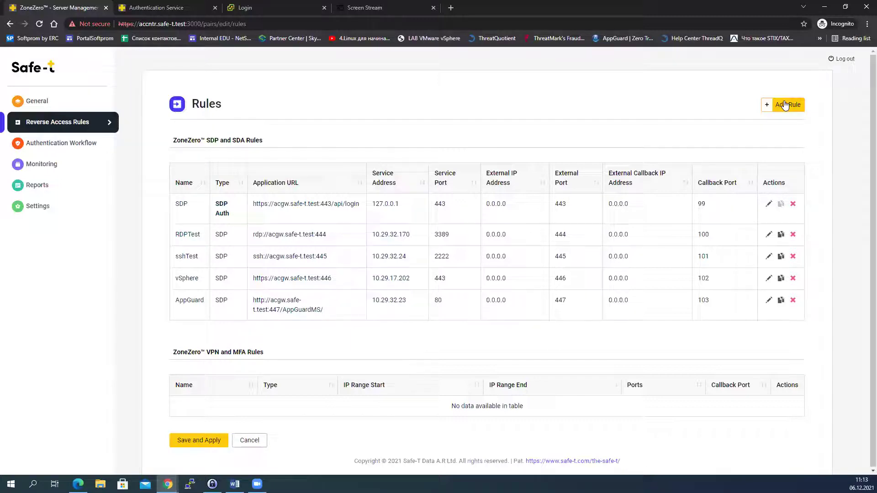
{"action": "left_click", "coordinate": [784, 105]}
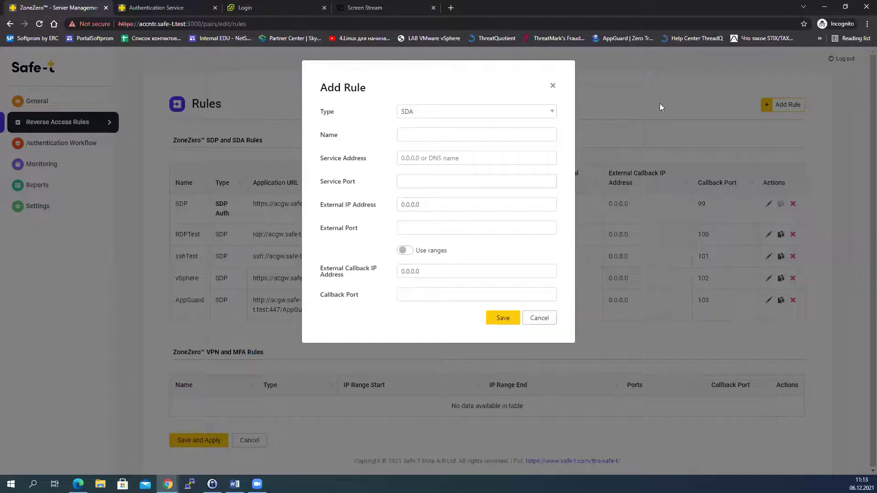
{"action": "left_click", "coordinate": [551, 112]}
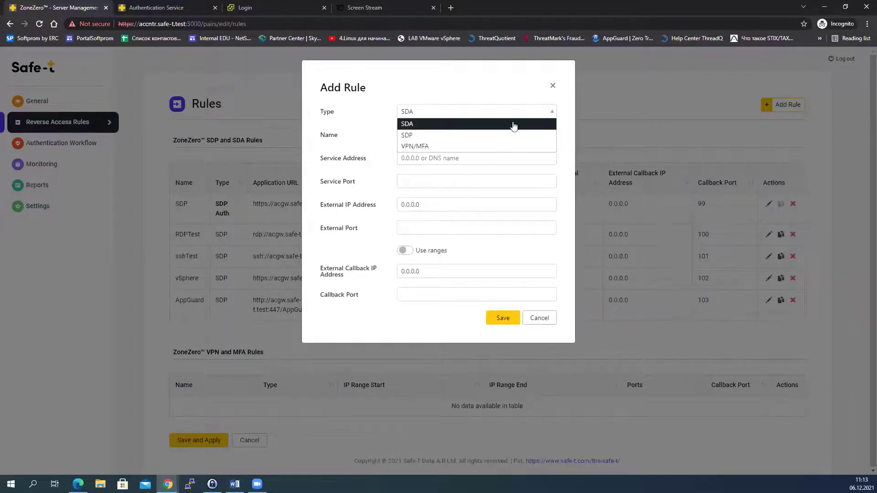
{"action": "left_click", "coordinate": [479, 136]}
{"action": "left_click", "coordinate": [406, 135]}
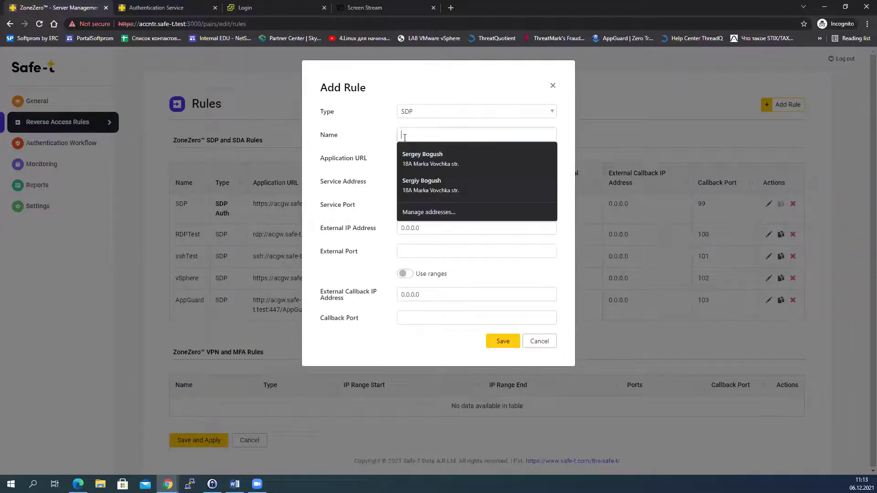
{"action": "type", "text": "1"}
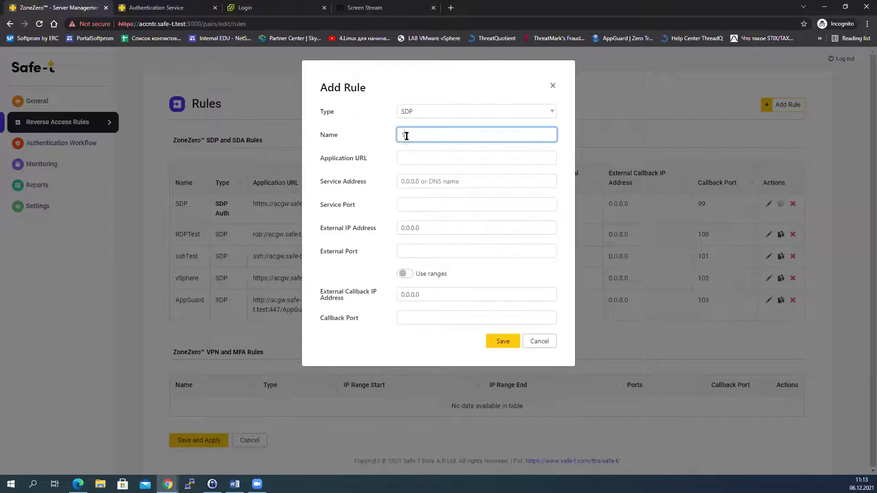
{"action": "type", "text": "12"}
Step: Set the application URL to the acgw.safe-t.test address ending in port 451
{"action": "left_click", "coordinate": [410, 159]}
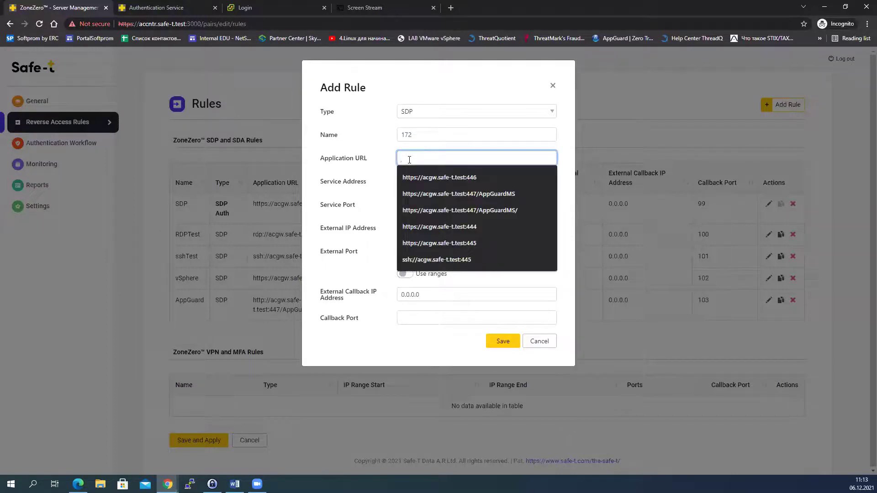
{"action": "left_click", "coordinate": [417, 178]}
{"action": "left_click_drag", "start_coordinate": [483, 158], "coordinate": [466, 159]}
{"action": "type", "text": "451"}
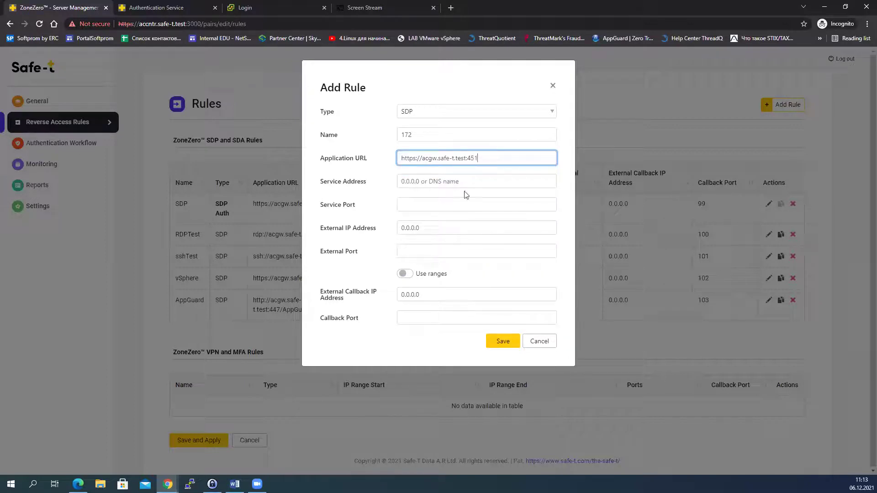
{"action": "key", "text": "BackSpace"}
{"action": "type", "text": "1"}
Step: Point the rule at service 10.29.32.172 port 3389 and change the URL scheme to rdp
{"action": "left_click", "coordinate": [401, 182]}
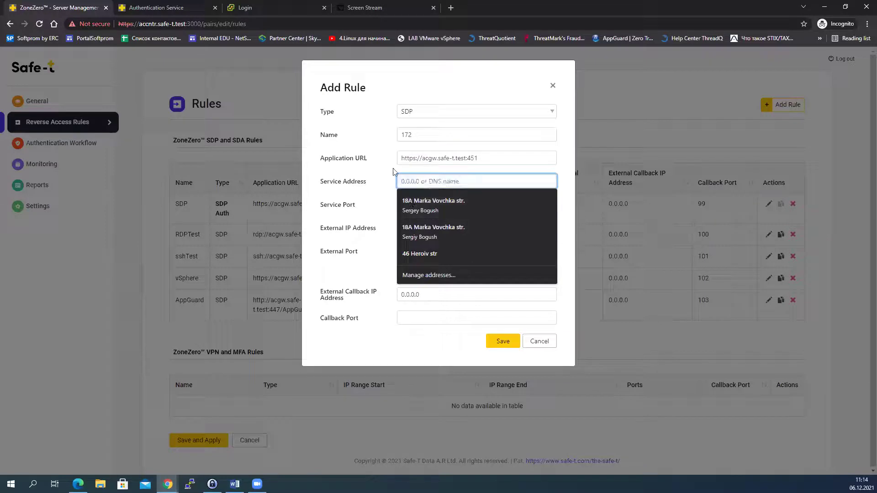
{"action": "type", "text": "10."}
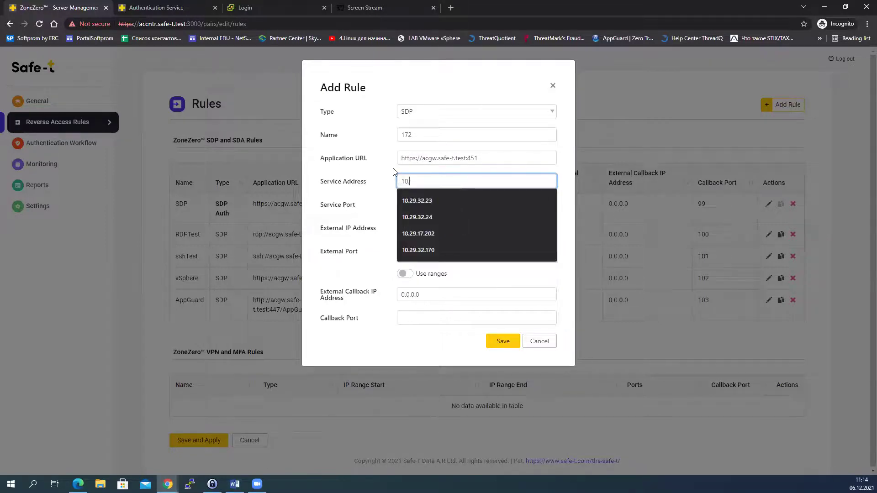
{"action": "type", "text": "29.32"}
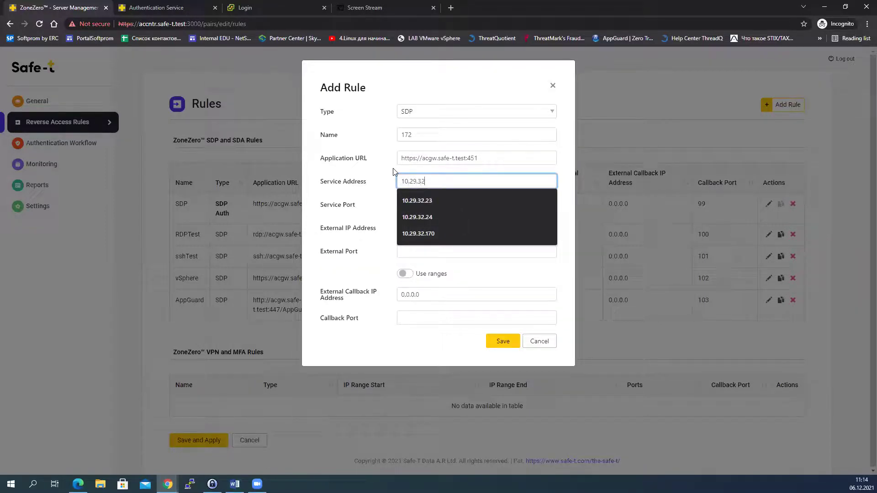
{"action": "type", "text": ".172"}
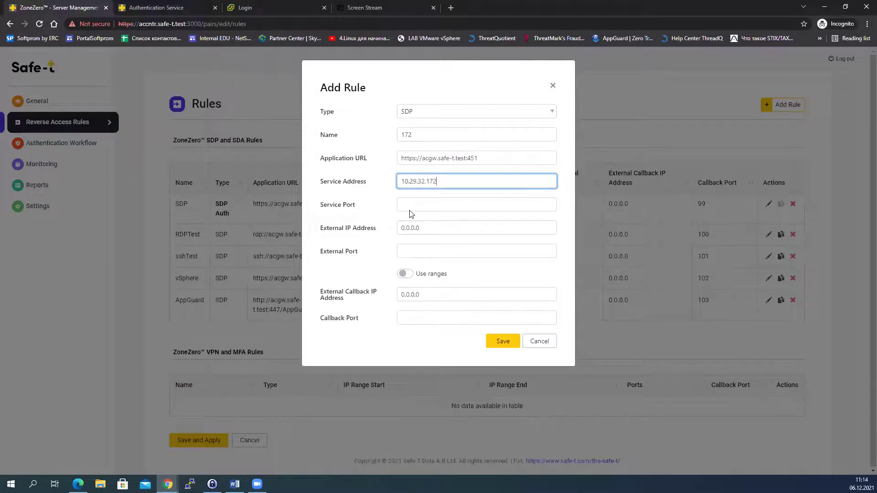
{"action": "left_click", "coordinate": [409, 204]}
{"action": "left_click", "coordinate": [409, 256]}
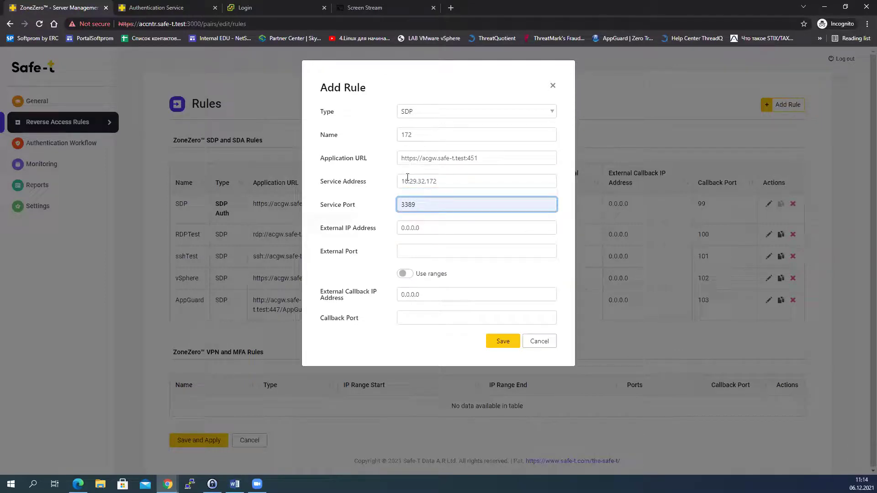
{"action": "double_click", "coordinate": [416, 159]}
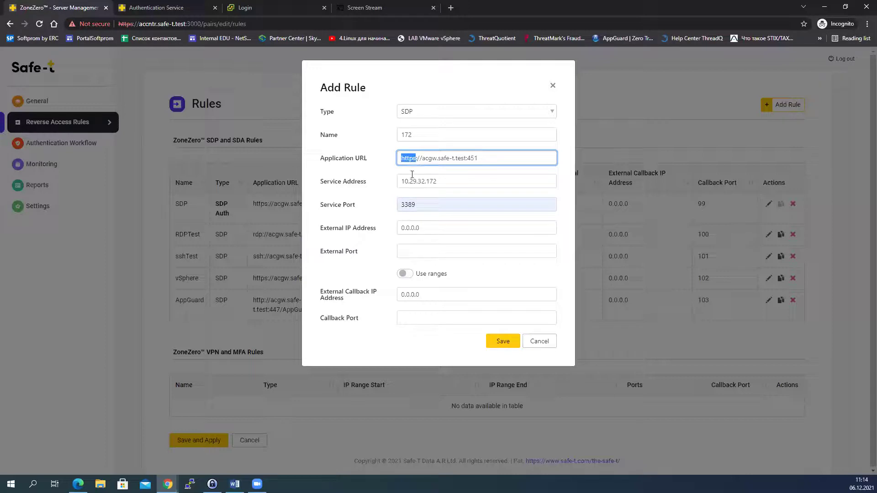
{"action": "type", "text": "rdp"}
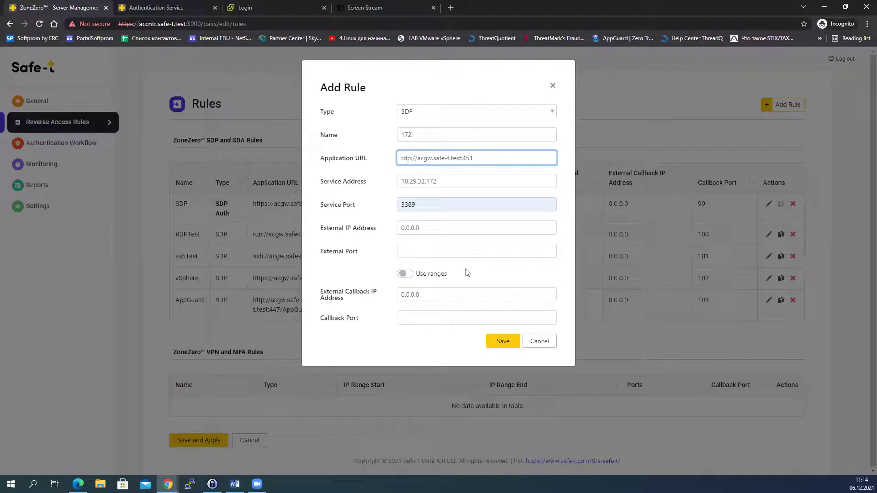
Step: Set external port 451 and callback port 107, then save rule 172
{"action": "left_click", "coordinate": [411, 253]}
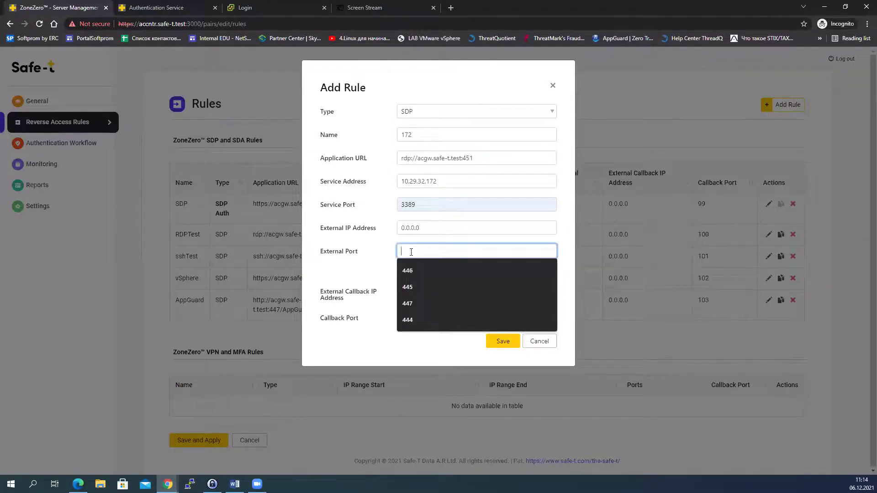
{"action": "type", "text": "451"}
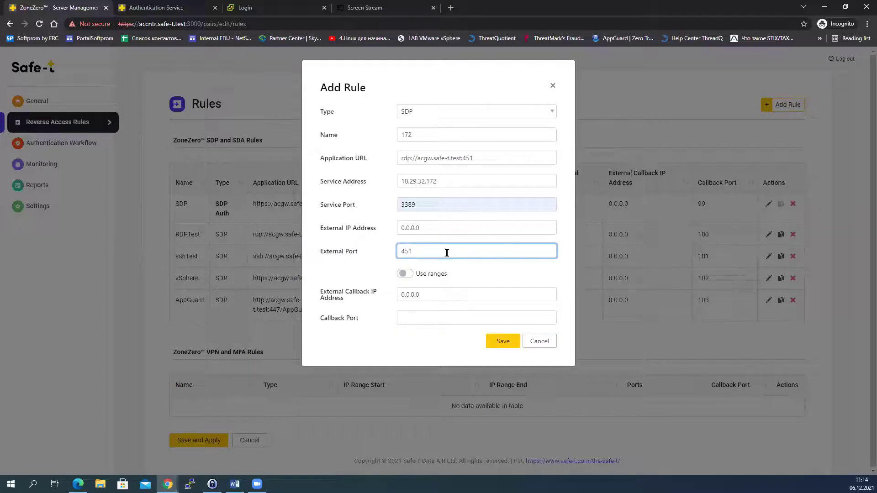
{"action": "left_click", "coordinate": [413, 315]}
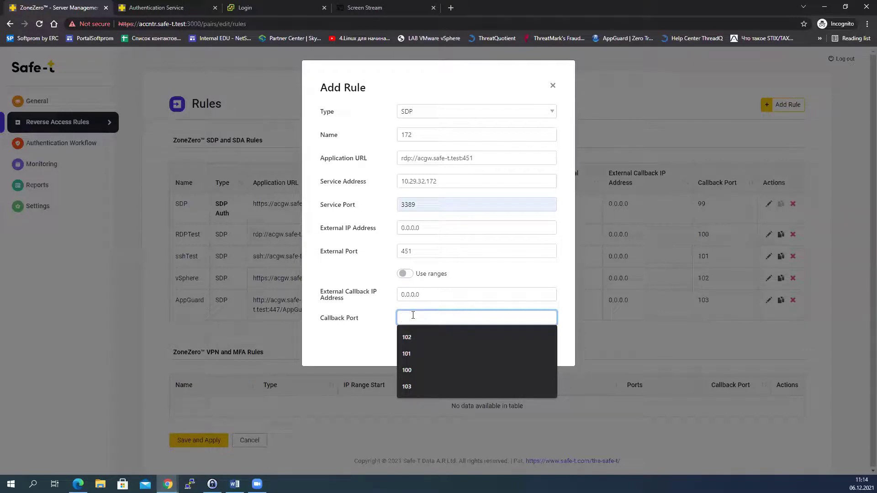
{"action": "type", "text": "107"}
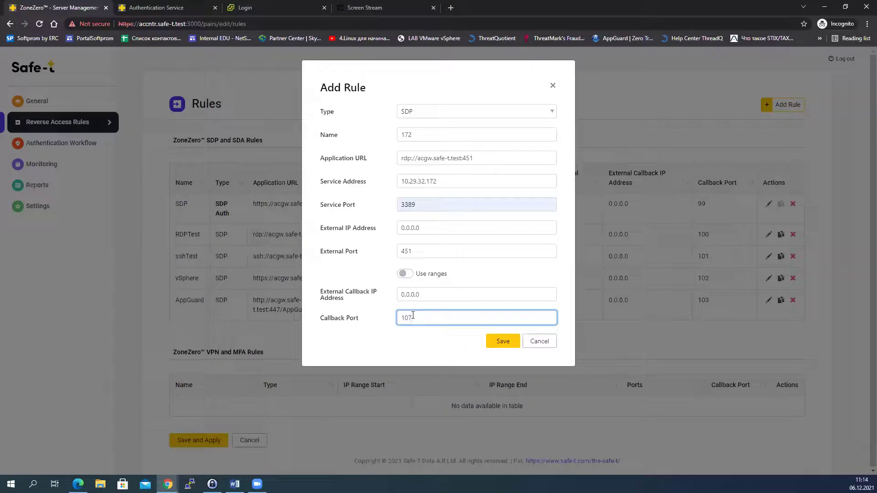
{"action": "left_click", "coordinate": [502, 341]}
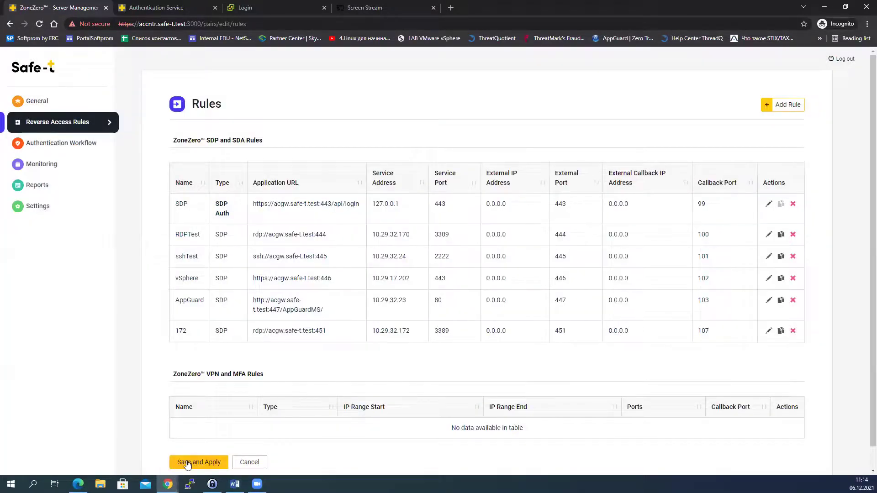
Step: Save and apply the rule changes, sign out of the user portal, and open Authentication Workflow
{"action": "left_click", "coordinate": [188, 461]}
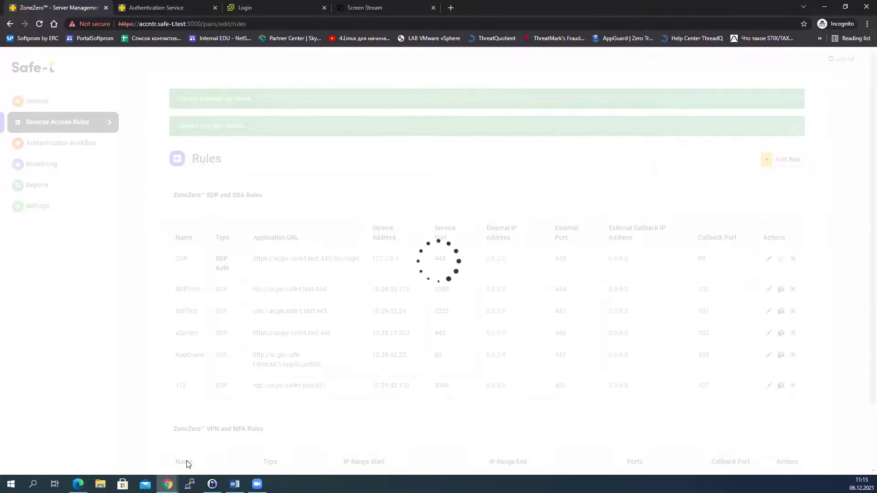
{"action": "left_click", "coordinate": [191, 12]}
{"action": "left_click", "coordinate": [813, 61]}
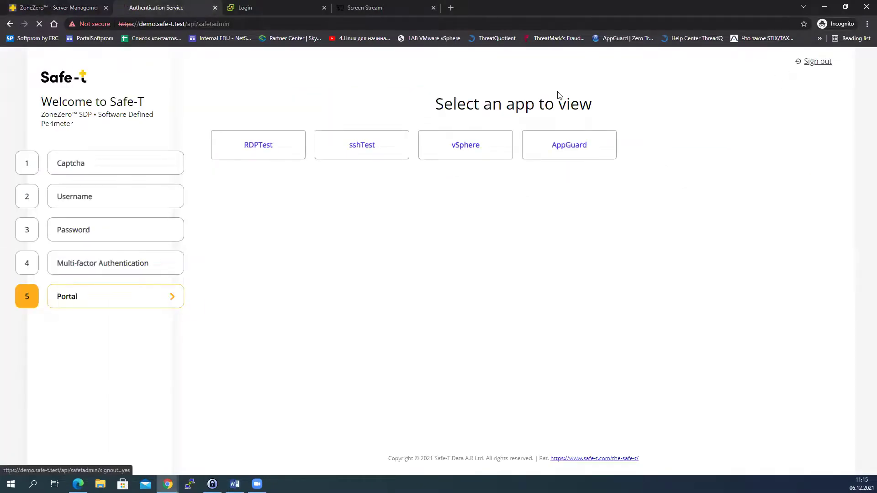
{"action": "left_click", "coordinate": [81, 8]}
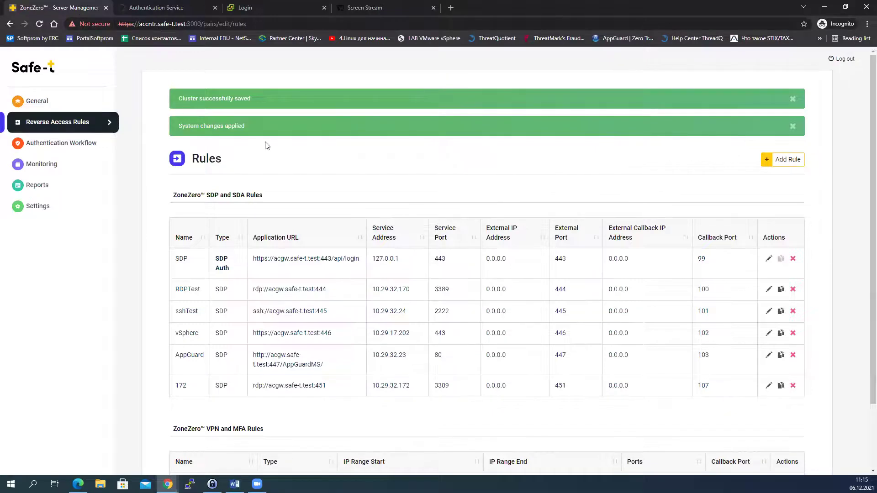
{"action": "left_click", "coordinate": [68, 144]}
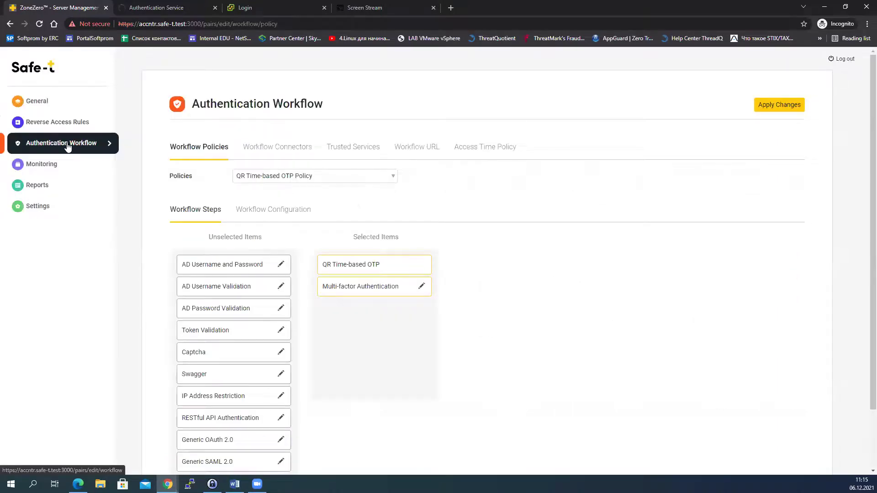
Step: Review the Trusted Services and Workflow URL tabs, then find the portal tab refusing connections
{"action": "left_click", "coordinate": [356, 149]}
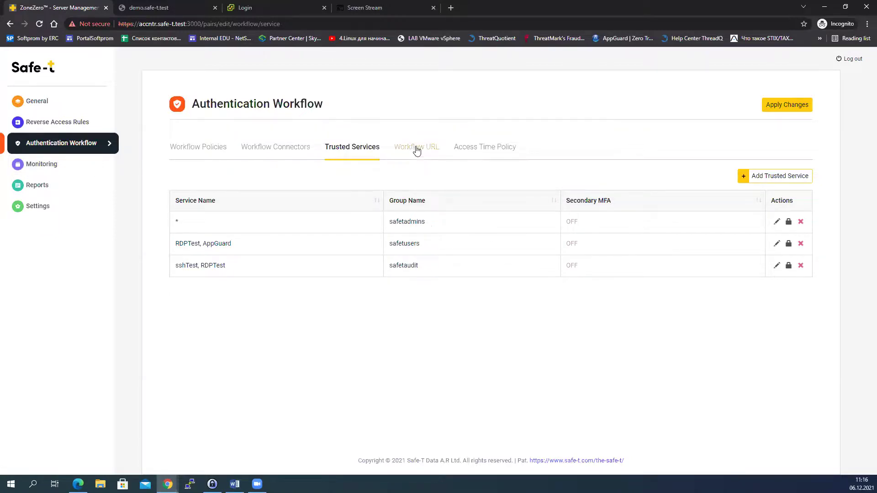
{"action": "left_click", "coordinate": [417, 148]}
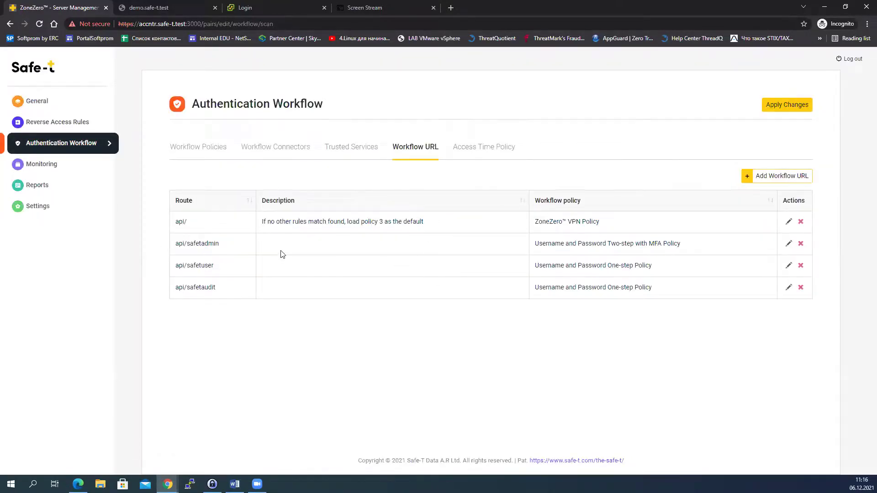
{"action": "left_click", "coordinate": [143, 7]}
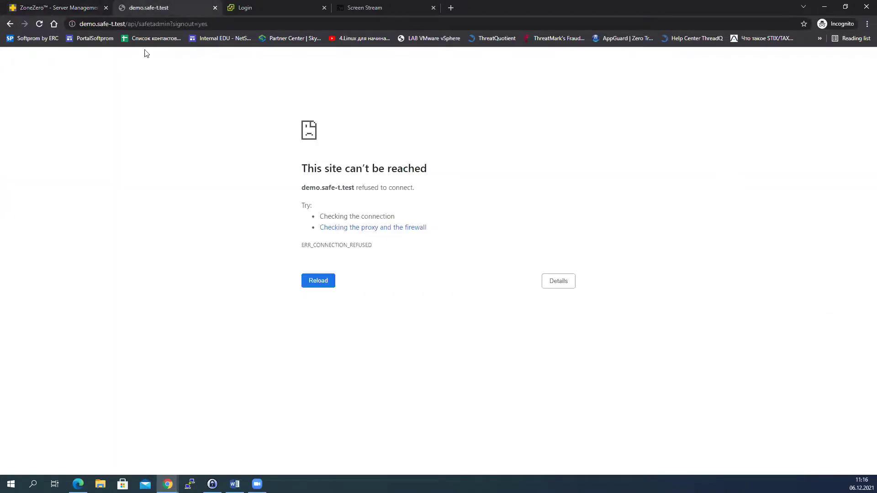
Step: Reload the portal sign-in page and pass the captcha check
{"action": "left_click", "coordinate": [39, 24]}
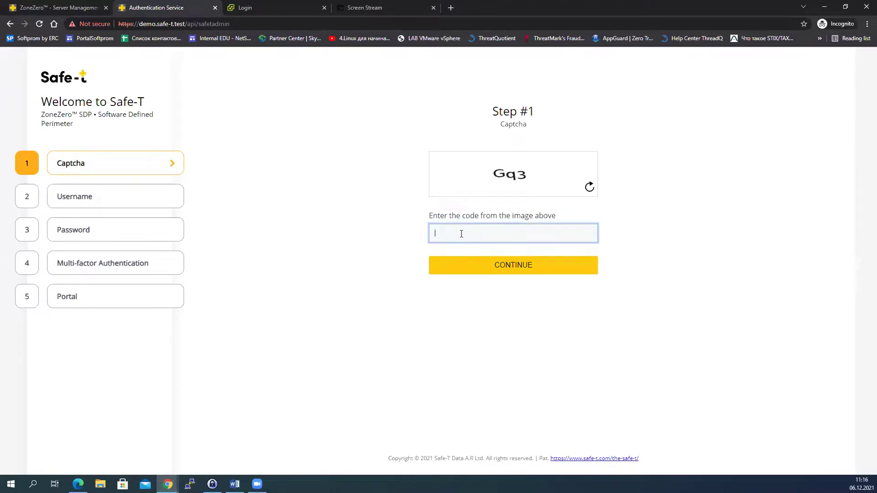
{"action": "type", "text": "gq3"}
{"action": "left_click", "coordinate": [498, 272]}
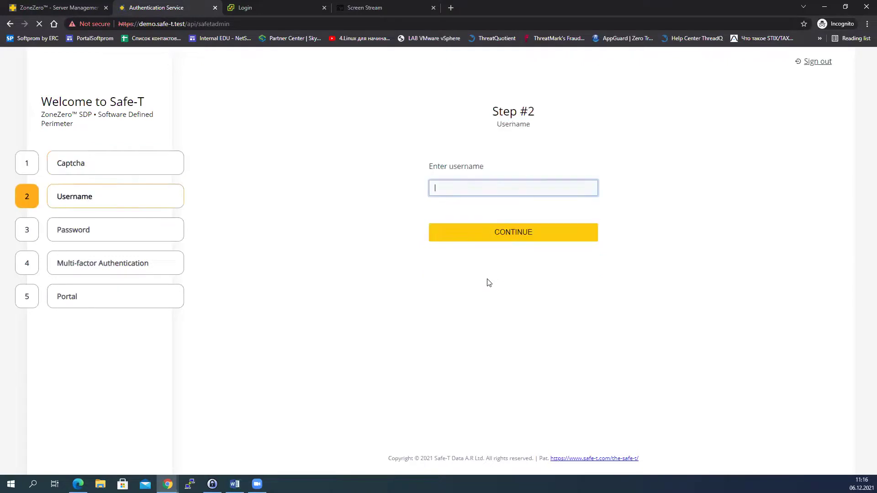
Step: Enter the admin username and password to reach the verification-code step
{"action": "type", "text": "bo"}
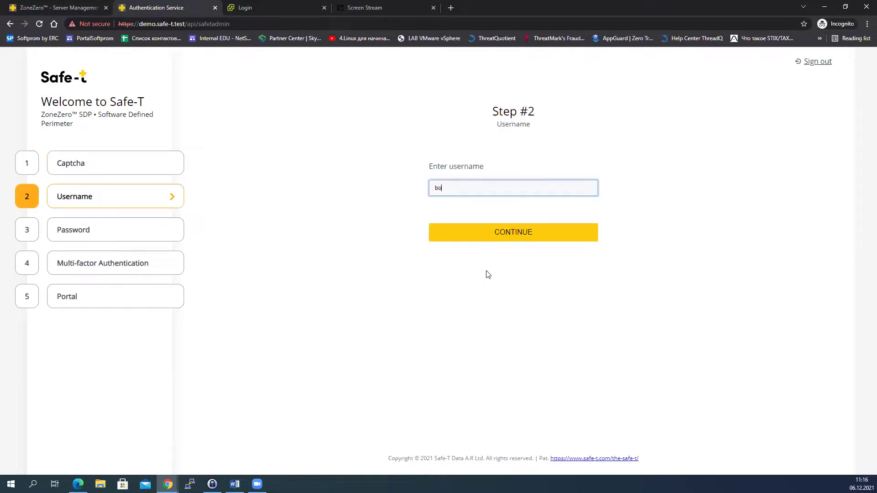
{"action": "type", "text": "hush"}
{"action": "key", "text": "Return"}
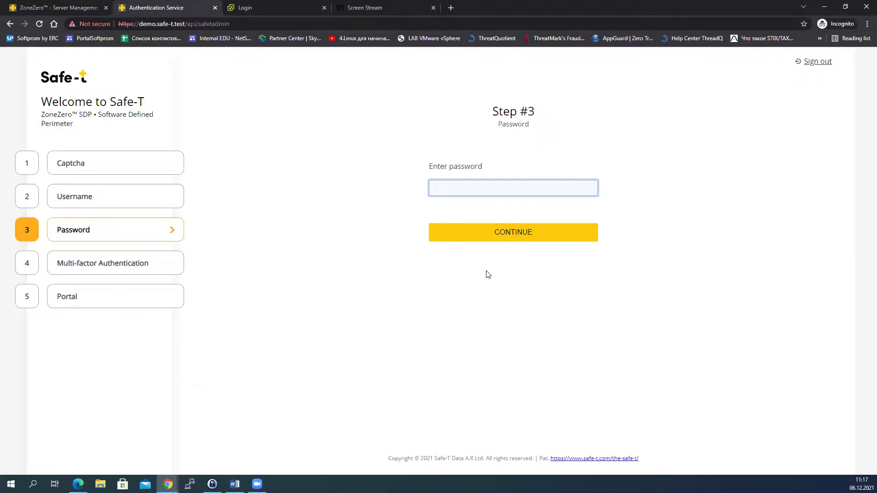
{"action": "type", "text": "•••••••••"}
{"action": "key", "text": "Return"}
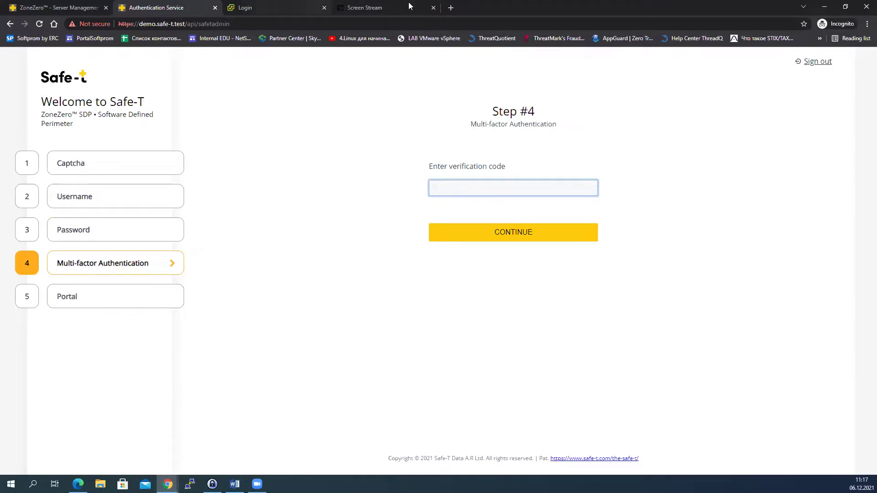
Step: Enter the Telegram verification code from the phone stream to unlock the portal's app list
{"action": "left_click", "coordinate": [377, 11]}
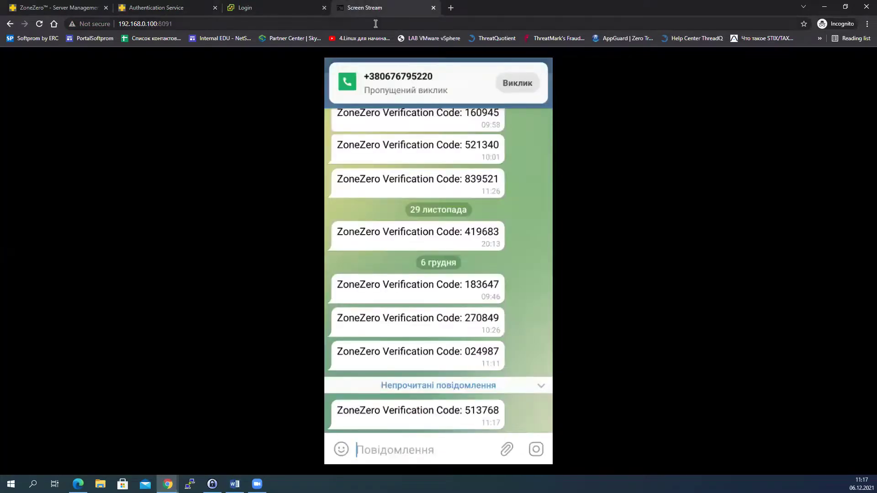
{"action": "left_click", "coordinate": [173, 7]}
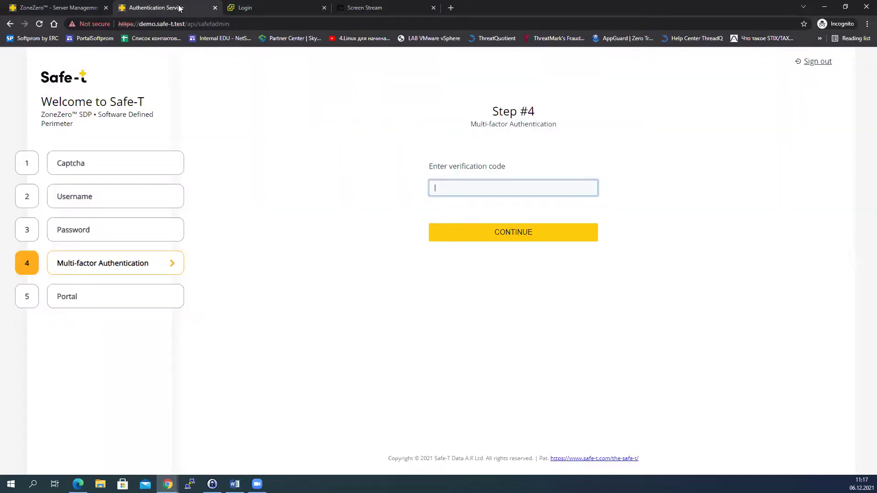
{"action": "left_click", "coordinate": [370, 8]}
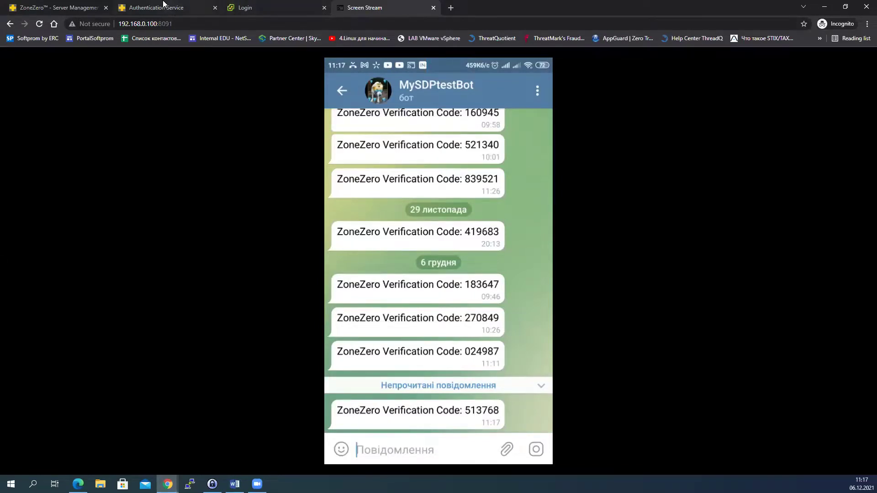
{"action": "left_click", "coordinate": [174, 7]}
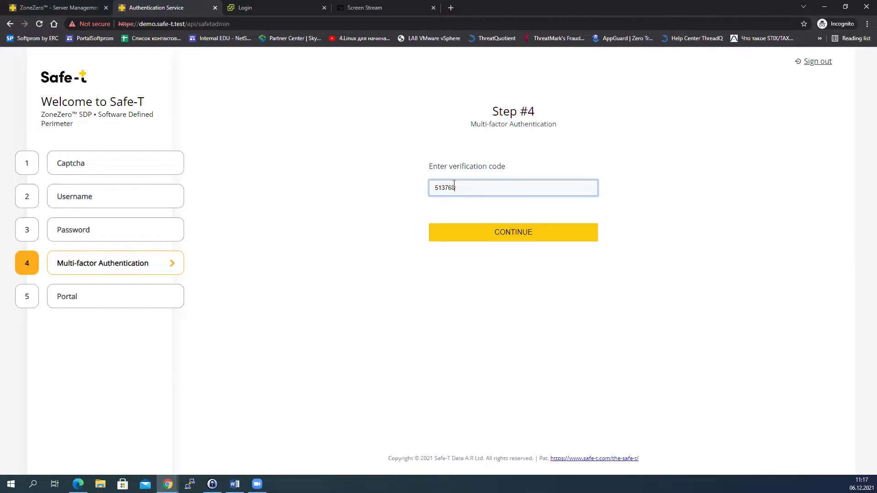
{"action": "left_click", "coordinate": [512, 233]}
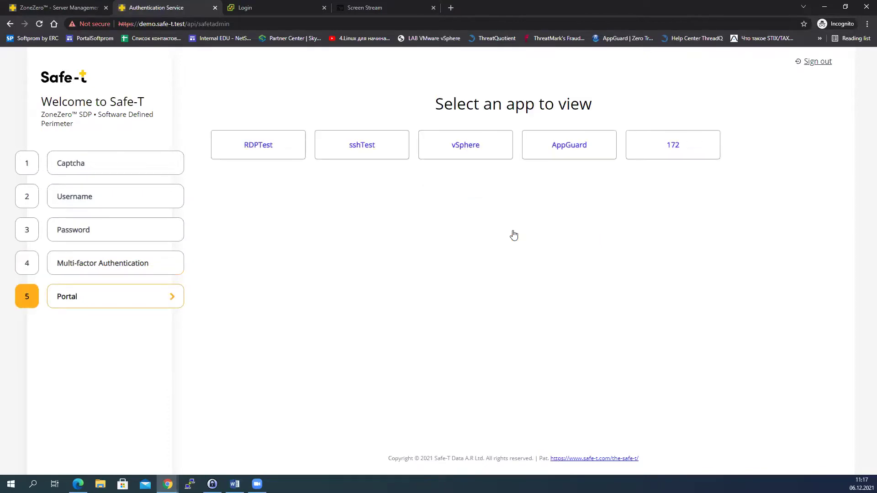
{"action": "left_click", "coordinate": [672, 142]}
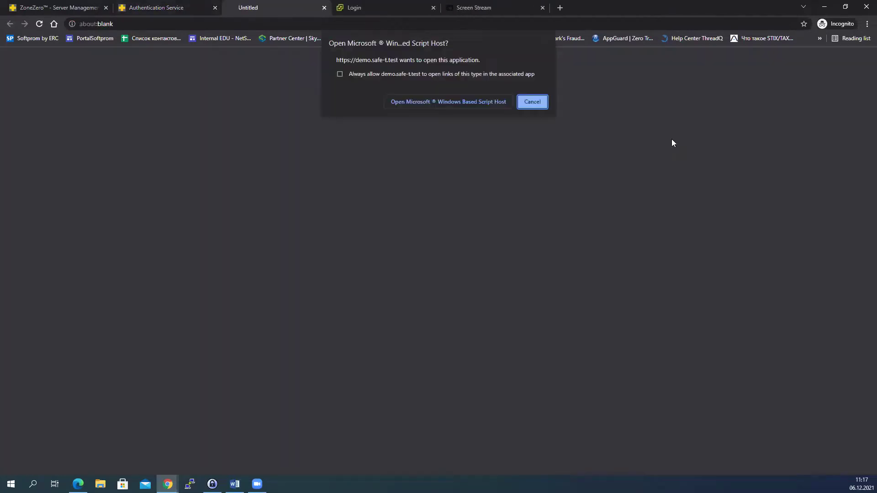
{"action": "left_click", "coordinate": [478, 102]}
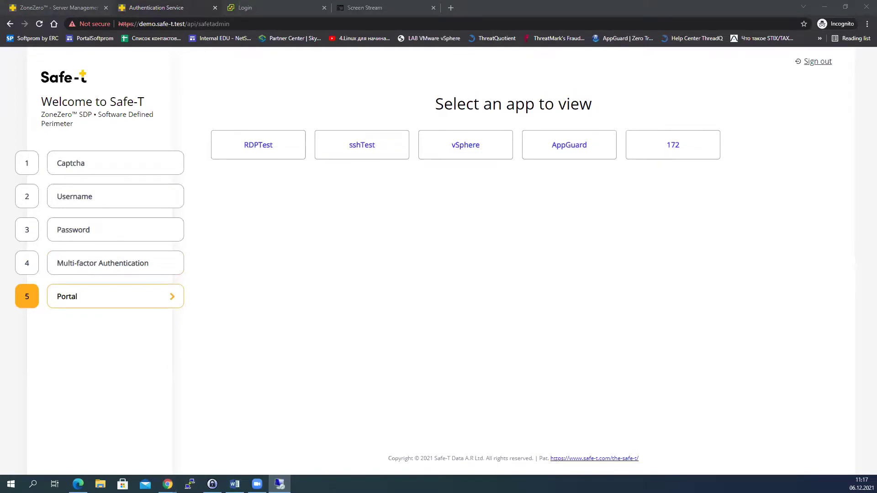
{"action": "left_click", "coordinate": [528, 257]}
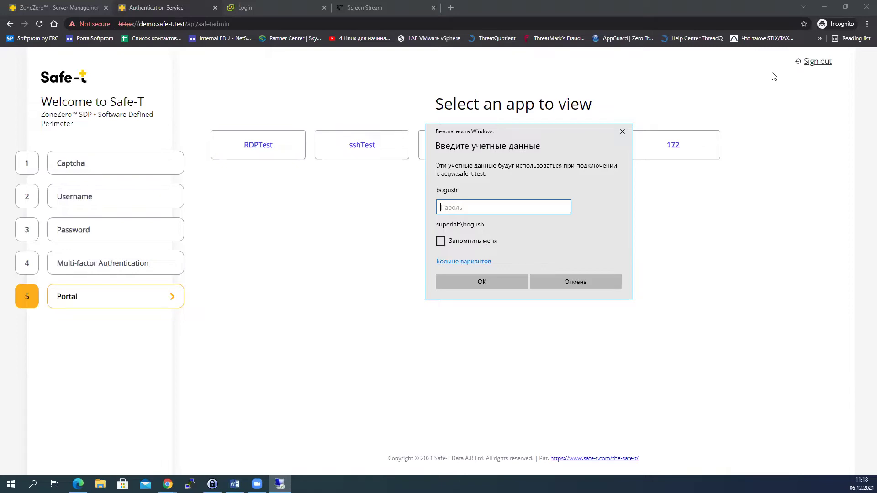
{"action": "left_click", "coordinate": [622, 132]}
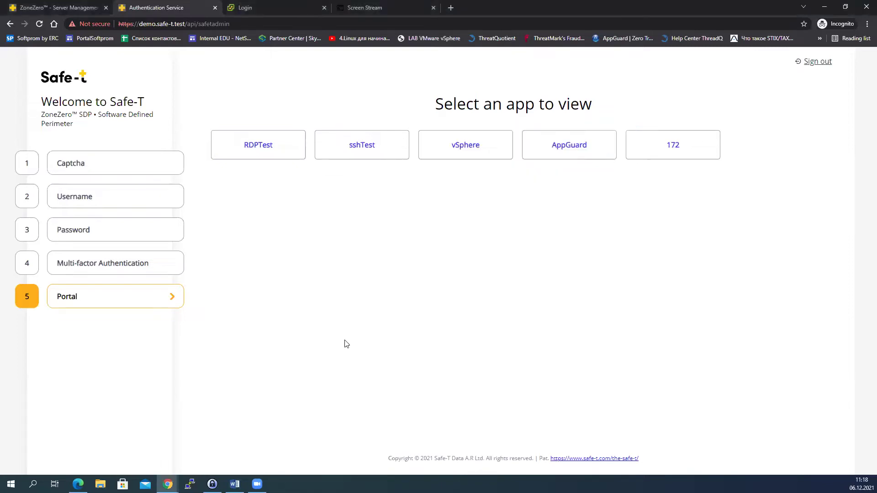